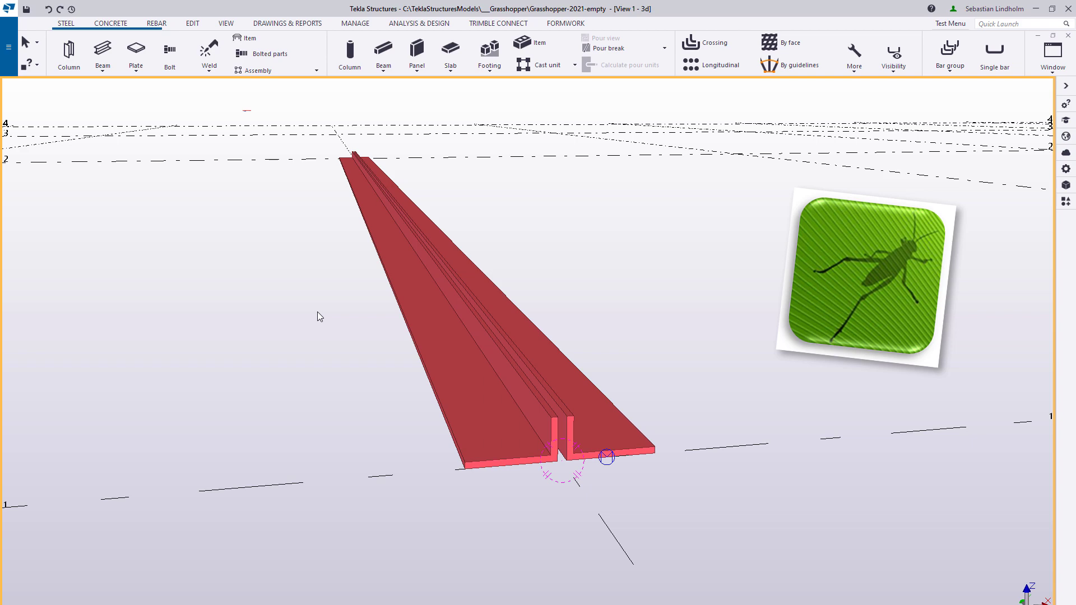
# Open the twin-profile component's properties and set Rotation to 39 and Cambering to about 517
pyautogui.moveTo(482, 364); pyautogui.dragTo(606, 366, button='middle')
pyautogui.scroll(2, 605, 365)
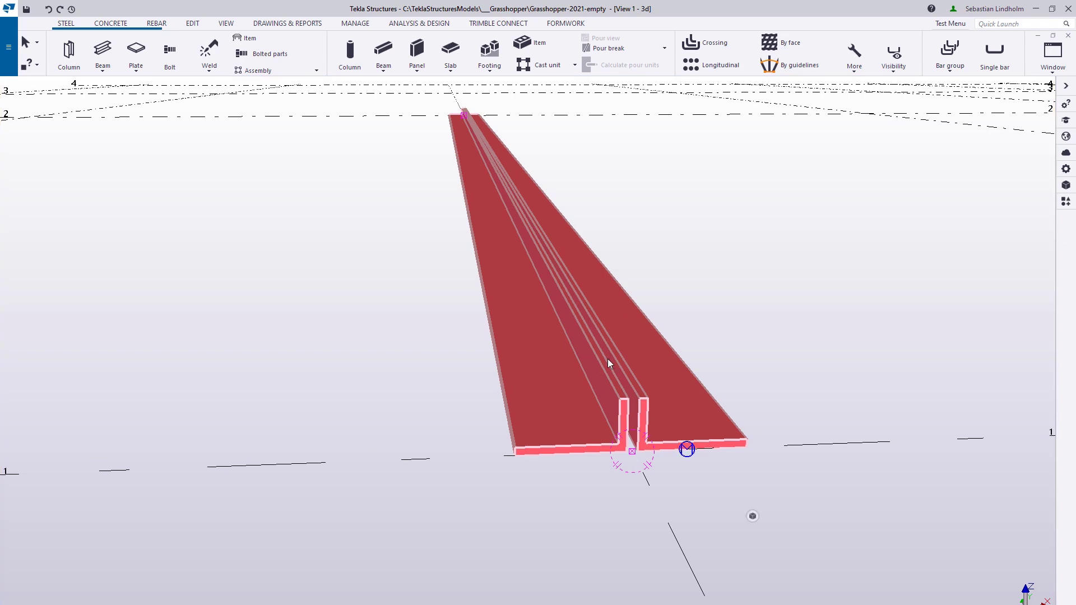
pyautogui.doubleClick(608, 359)
pyautogui.moveTo(607, 359); pyautogui.dragTo(809, 384, button='middle')
pyautogui.click(837, 352)
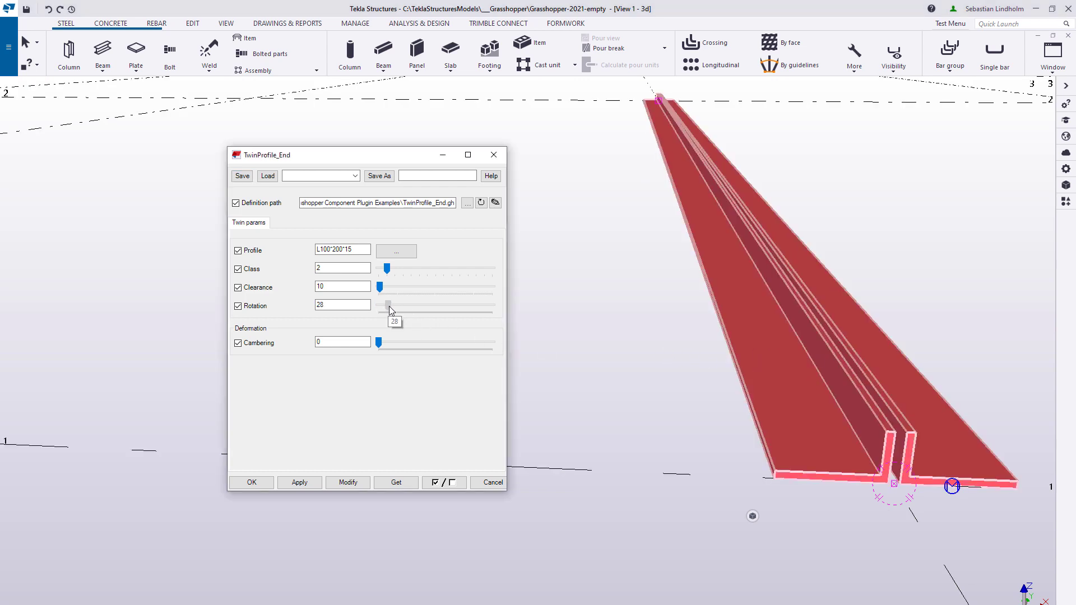
pyautogui.moveTo(380, 305); pyautogui.dragTo(391, 306)
pyautogui.moveTo(379, 342); pyautogui.dragTo(392, 343)
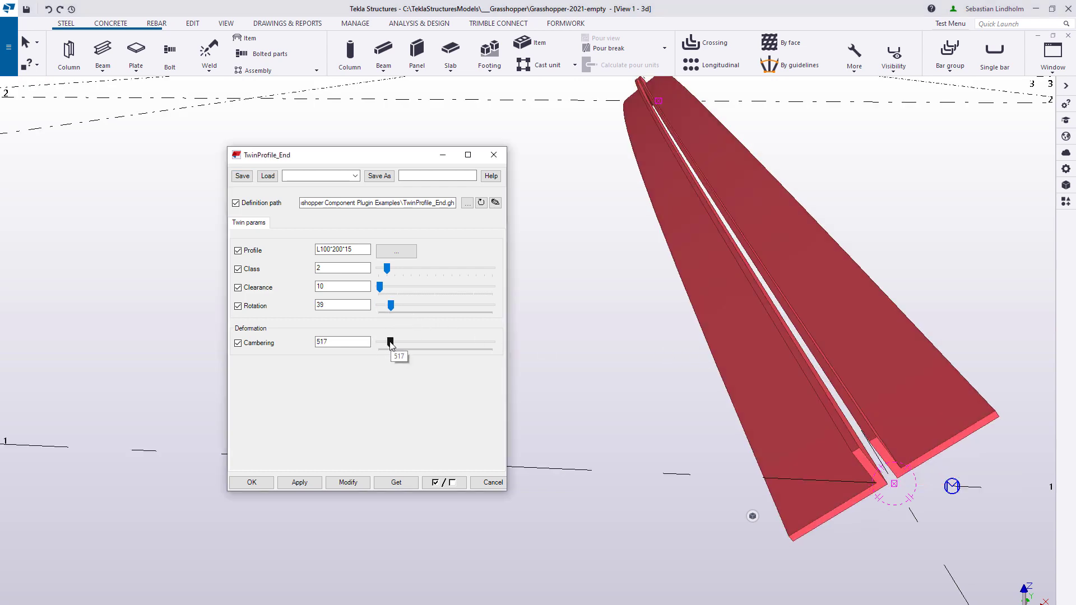
# Clear the component's Grasshopper definition path and close its properties dialog without applying
pyautogui.keyDown('ctrl'); pyautogui.moveTo(852, 204); pyautogui.dragTo(777, 252, button='middle'); pyautogui.keyUp('ctrl')
pyautogui.click(431, 203)
pyautogui.tripleClick(431, 203)
pyautogui.press('Delete')
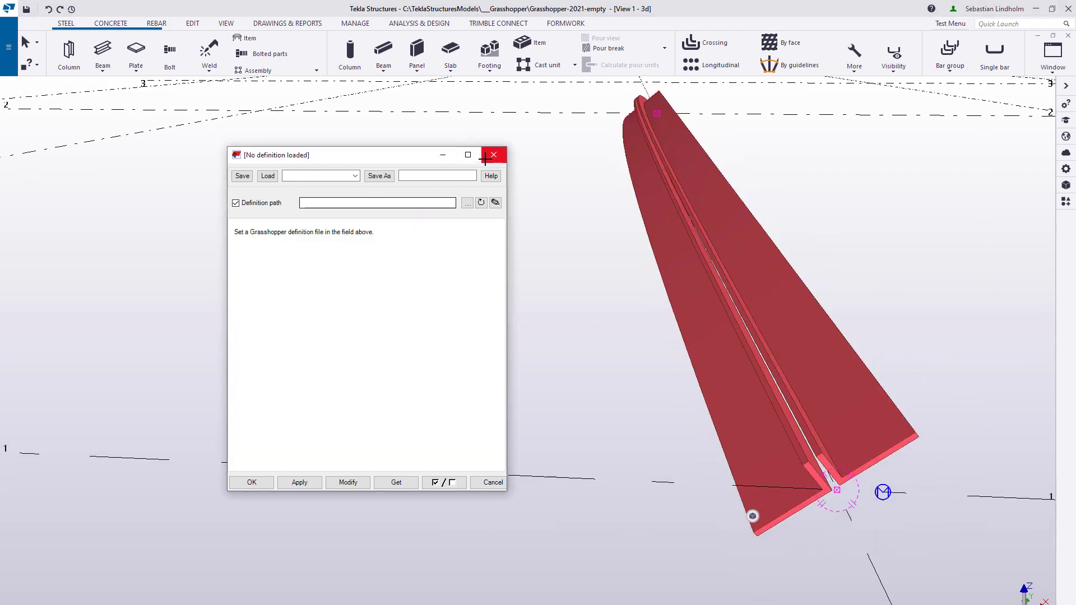
pyautogui.click(493, 157)
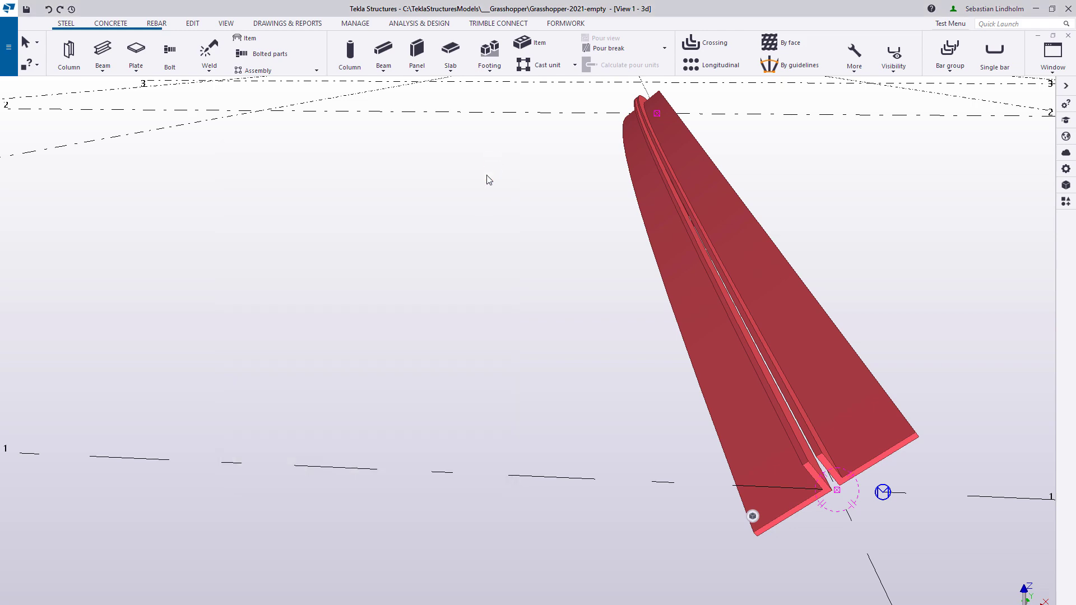
# Arrange Tekla Structures beside Grasshopper and add a Tekla Line parameter to the empty canvas
pyautogui.press('super+Right')
pyautogui.keyDown('ctrl'); pyautogui.moveTo(885, 319); pyautogui.dragTo(550, 267, button='middle'); pyautogui.keyUp('ctrl')
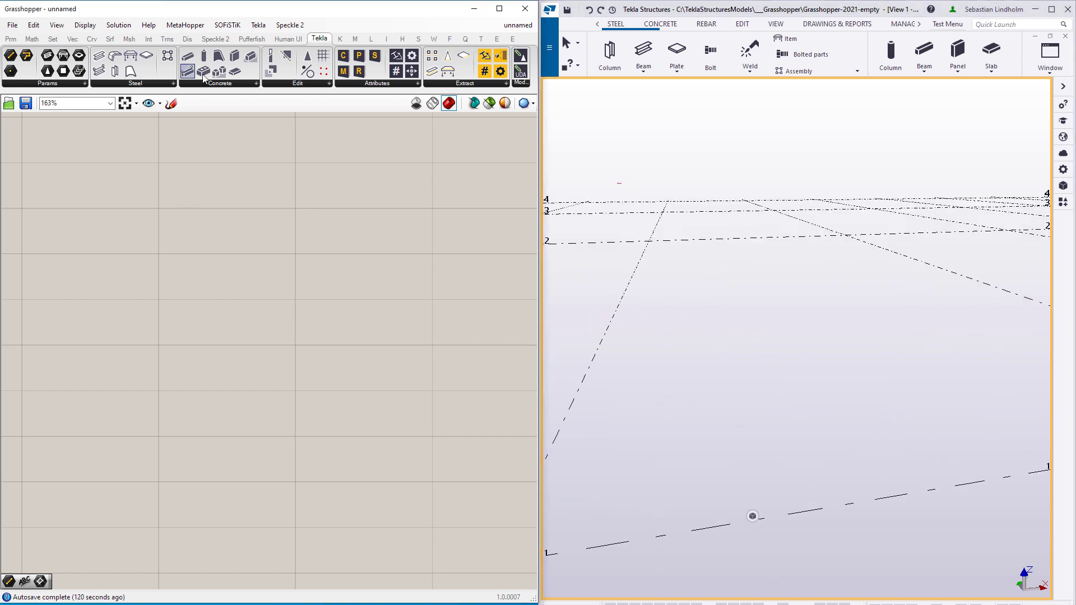
pyautogui.moveTo(10, 56); pyautogui.dragTo(223, 235)
pyautogui.scroll(3, 225, 237)
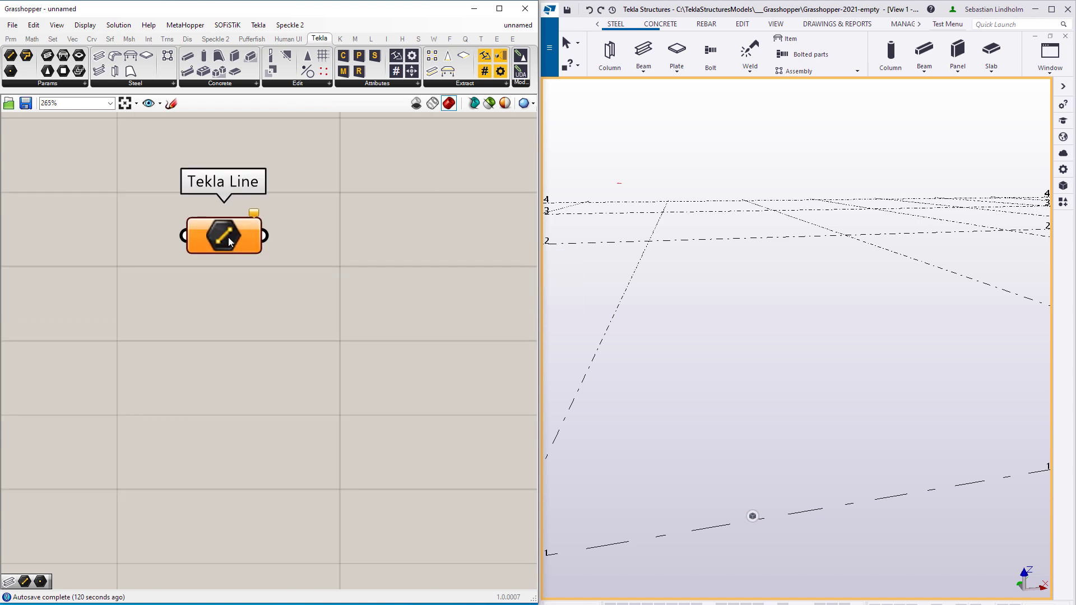
# Assign one line to the Tekla Line parameter by picking its start and end points in the Tekla model
pyautogui.rightClick(229, 241)
pyautogui.click(291, 366)
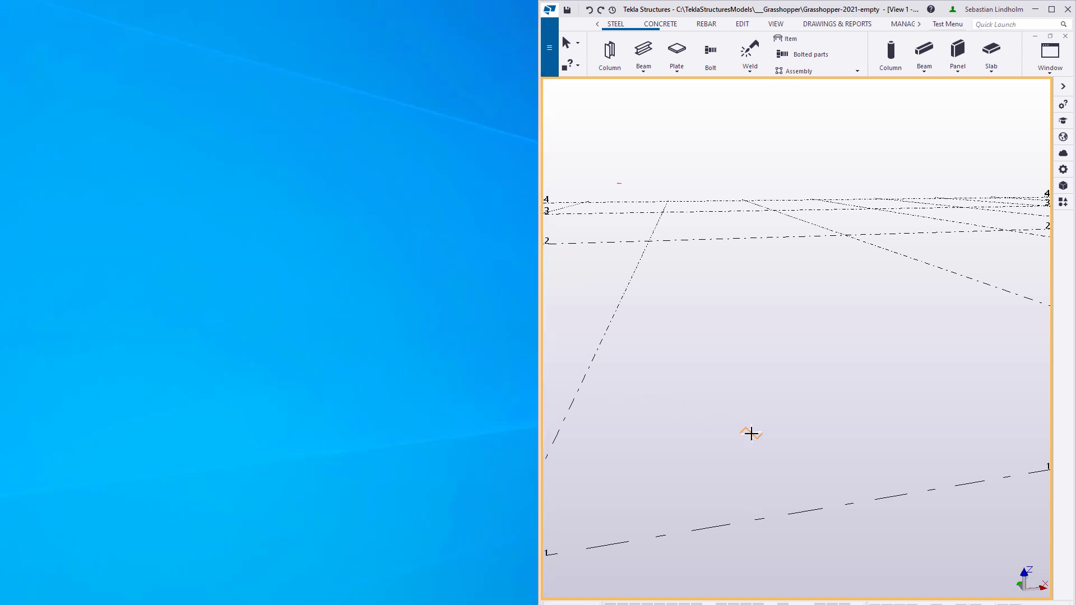
pyautogui.click(751, 433)
pyautogui.click(758, 291)
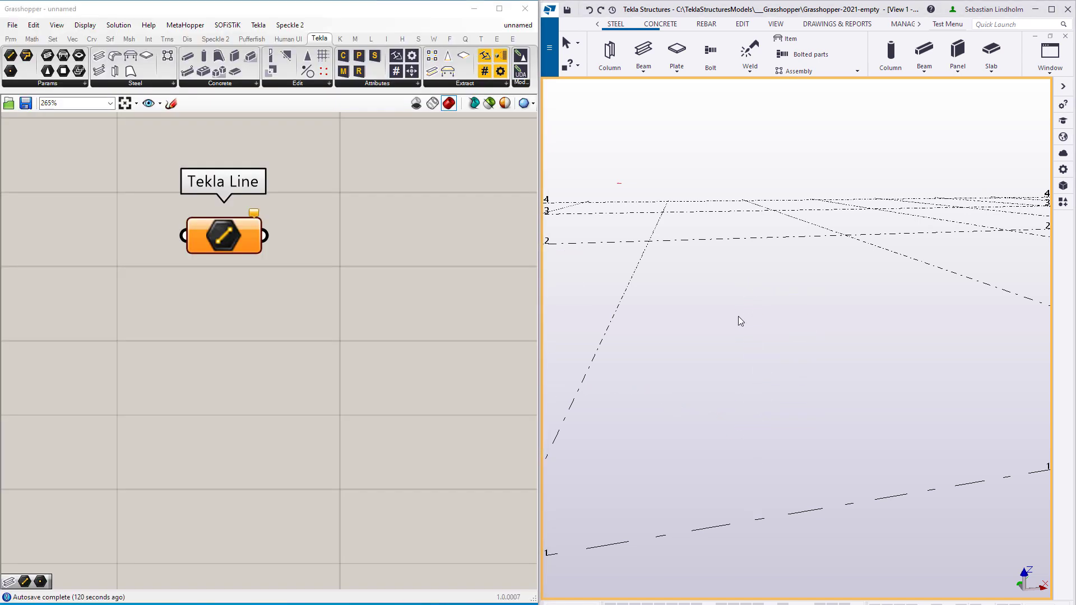
# Add a steel Beam component and connect the Tekla Line to its Curve input
pyautogui.scroll(1, 372, 250)
pyautogui.moveTo(372, 250); pyautogui.dragTo(245, 290, button='right')
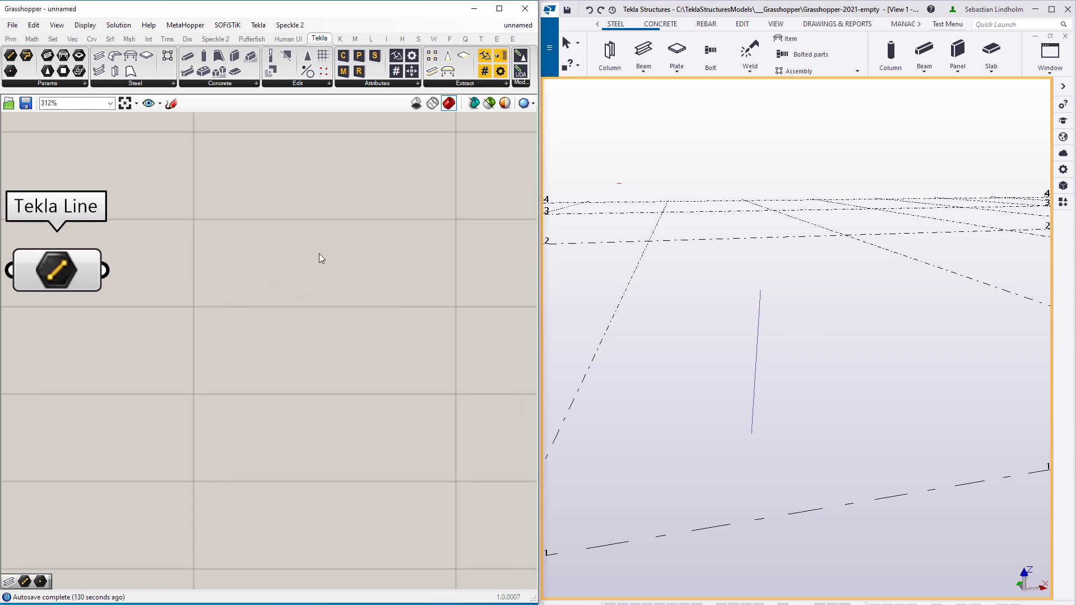
pyautogui.moveTo(101, 56); pyautogui.dragTo(315, 311)
pyautogui.moveTo(105, 270); pyautogui.dragTo(197, 221)
pyautogui.moveTo(336, 364); pyautogui.dragTo(413, 427)
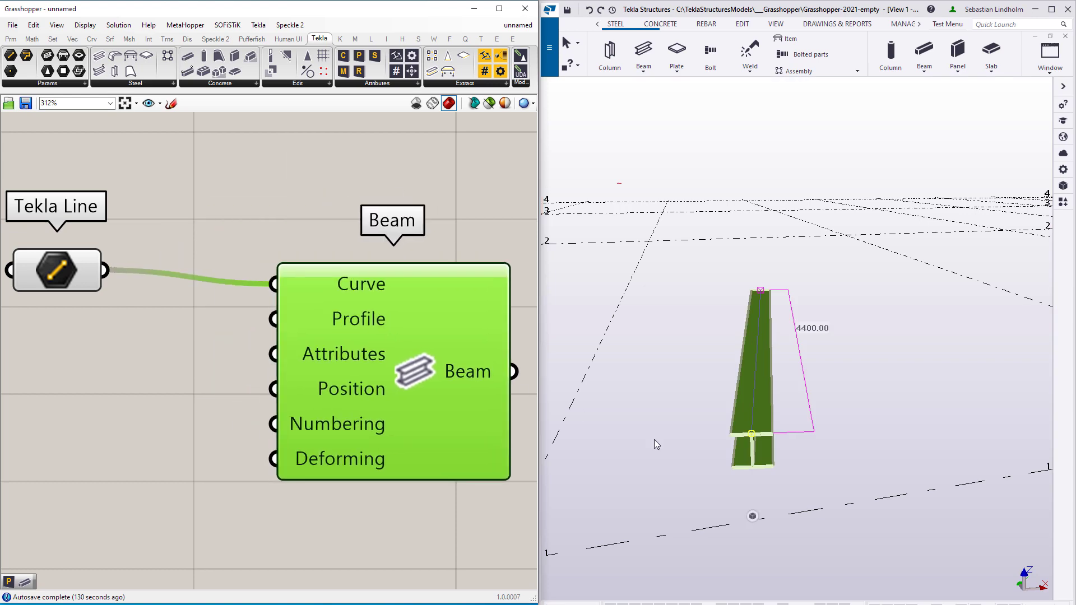
pyautogui.scroll(2, 757, 460)
pyautogui.moveTo(766, 456); pyautogui.dragTo(844, 431, button='middle')
pyautogui.scroll(-3, 302, 409)
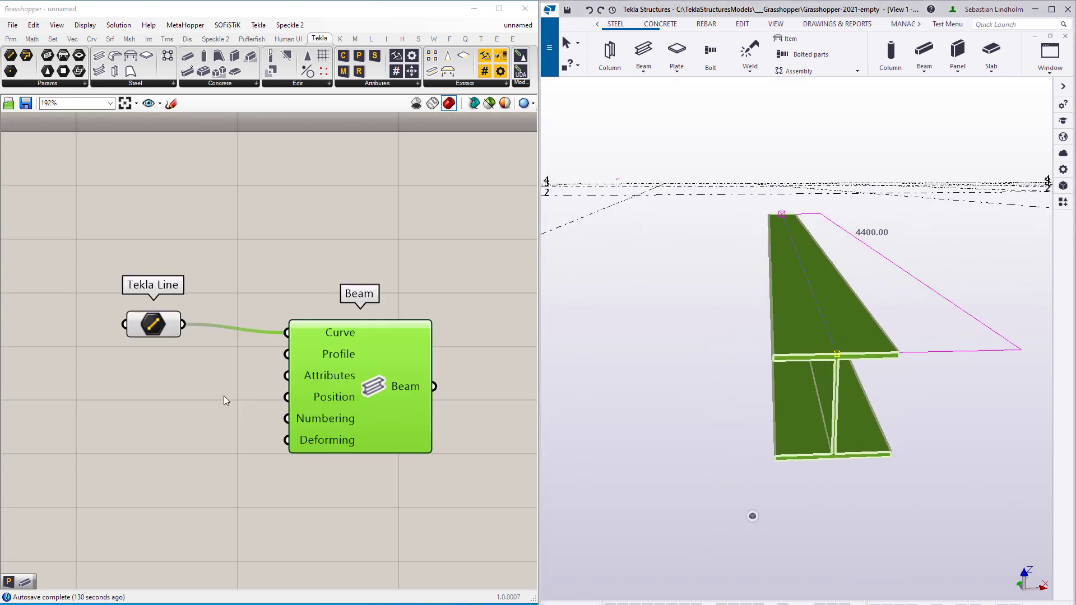
# Add a Profile catalog component set to the L profile L100*200*15 and connect it to the Beam's Profile input
pyautogui.moveTo(210, 396); pyautogui.dragTo(293, 379, button='right')
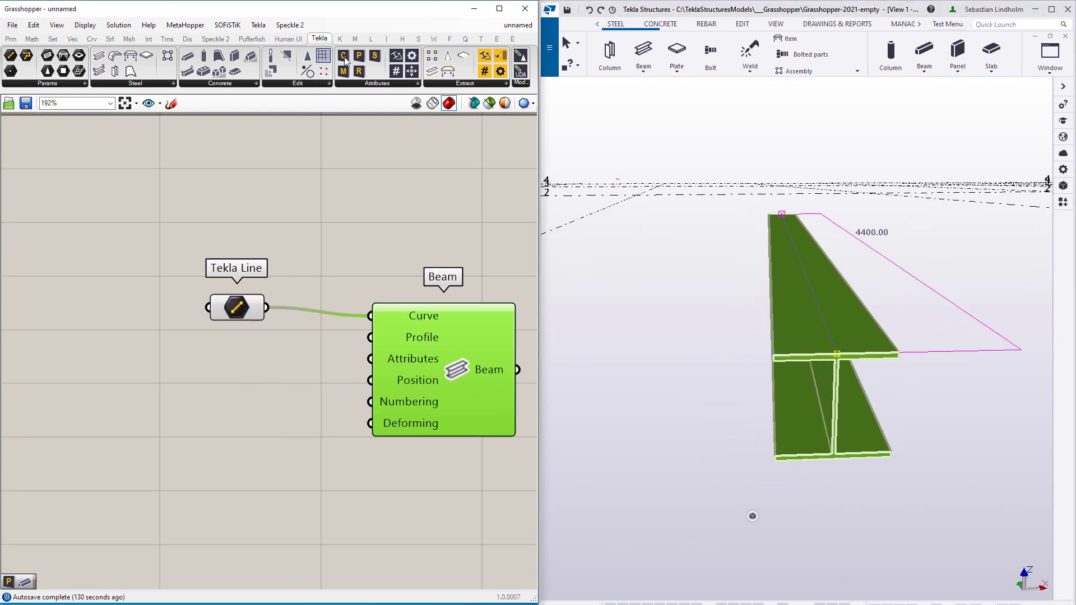
pyautogui.moveTo(358, 56); pyautogui.dragTo(233, 361)
pyautogui.doubleClick(212, 358)
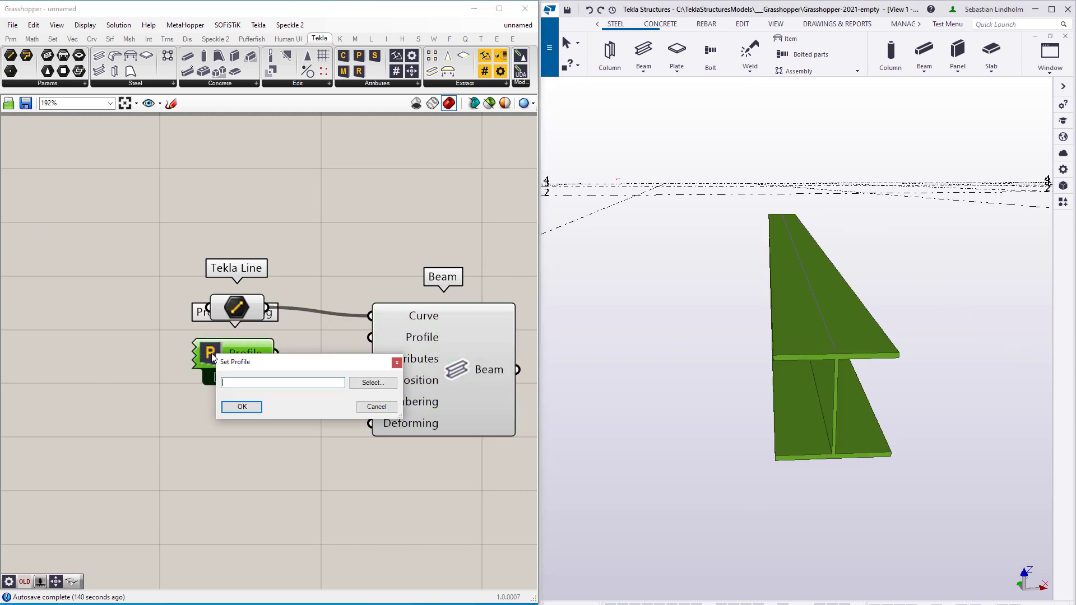
pyautogui.click(370, 382)
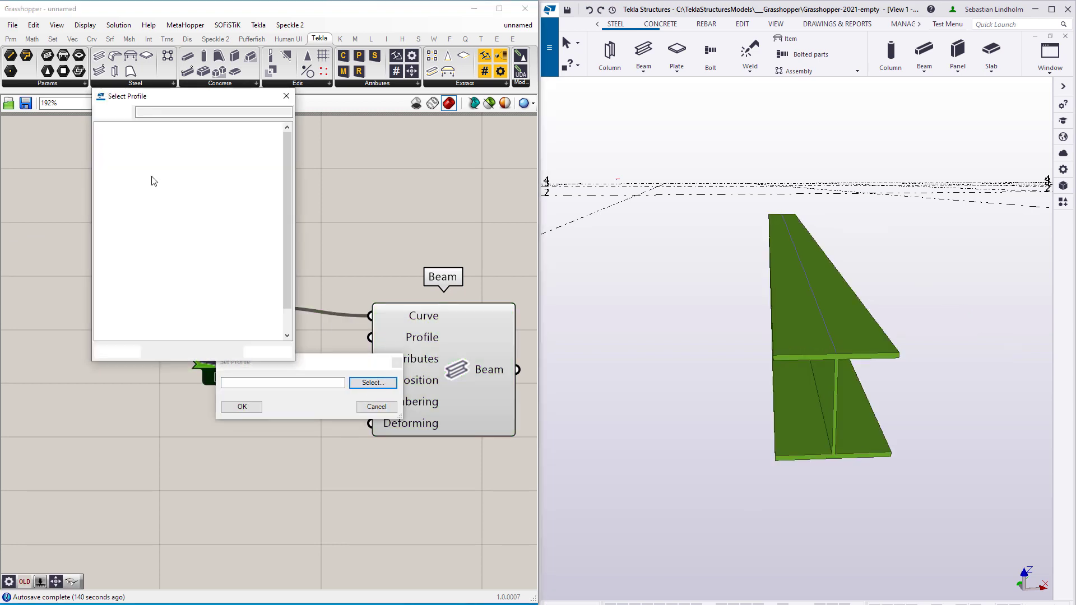
pyautogui.click(101, 136)
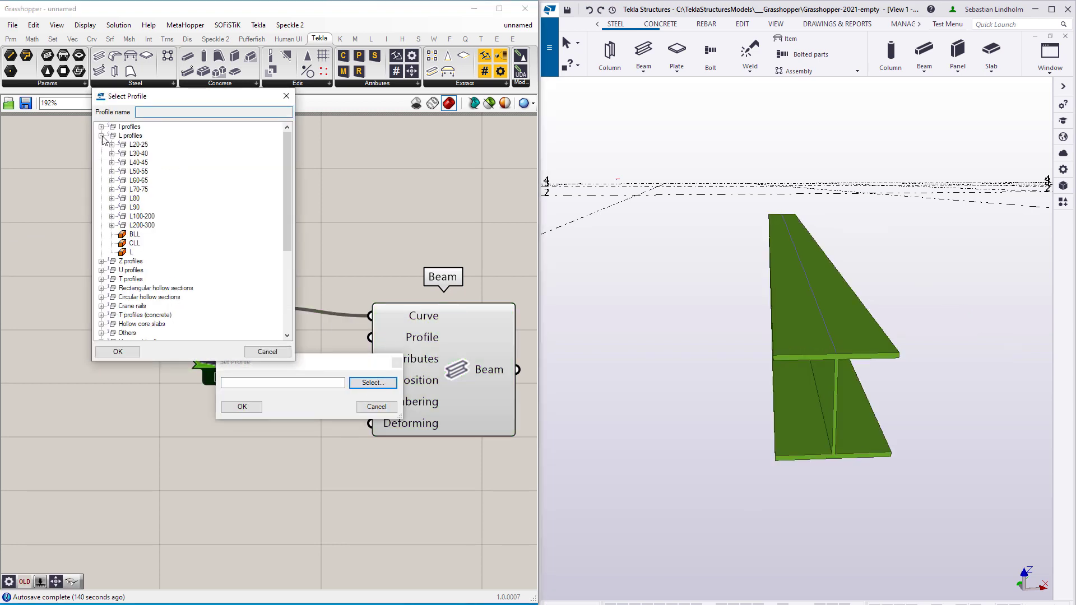
pyautogui.click(131, 252)
pyautogui.click(117, 352)
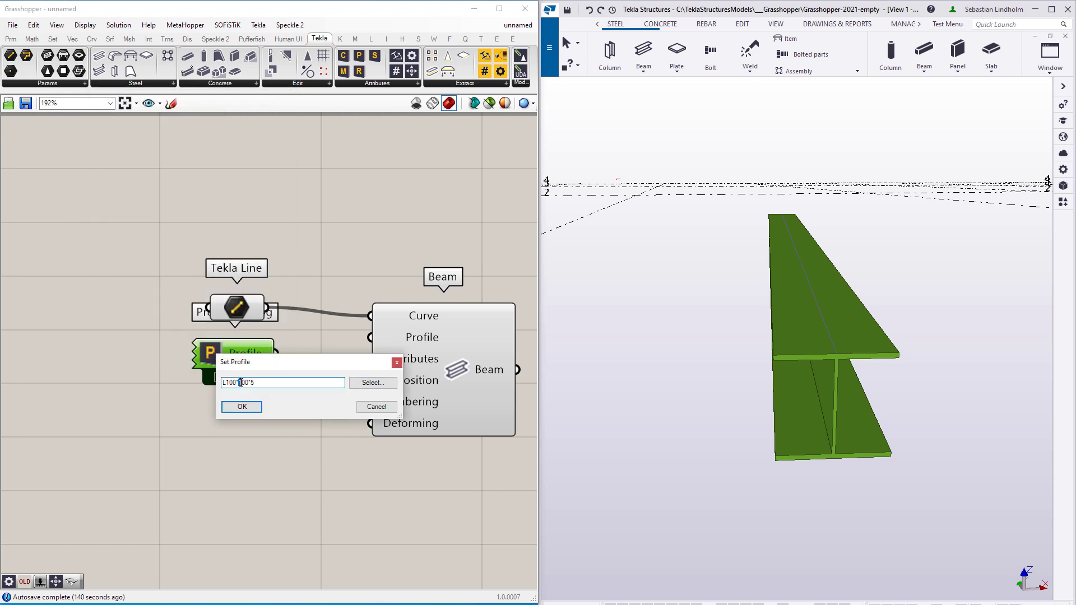
pyautogui.click(241, 407)
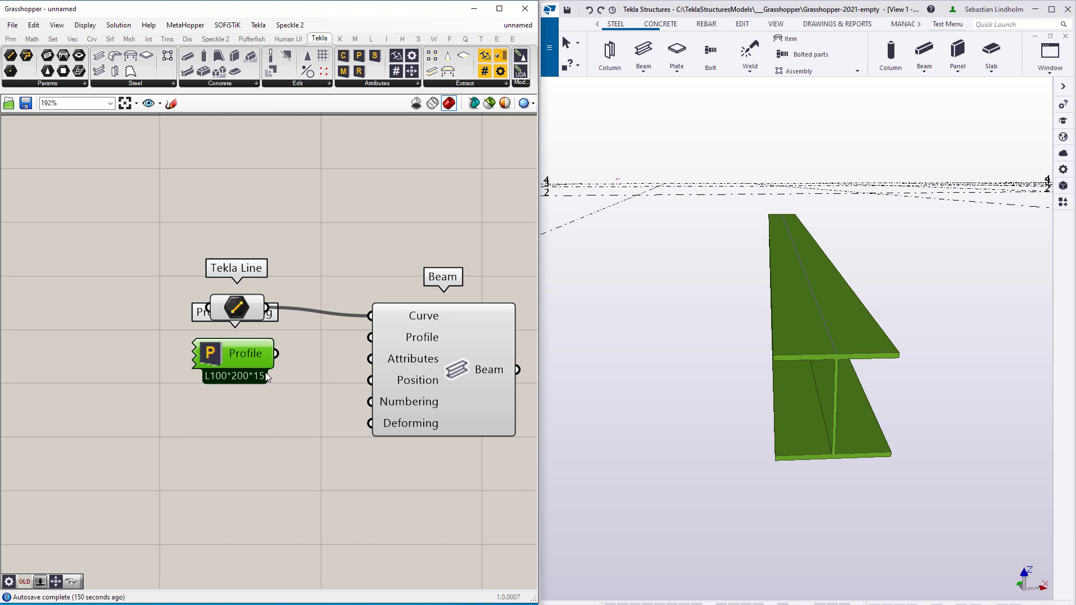
pyautogui.moveTo(278, 356); pyautogui.dragTo(371, 338)
# Add a number slider with the value 2 and connect it to the Beam's Attributes input
pyautogui.scroll(3, 255, 381)
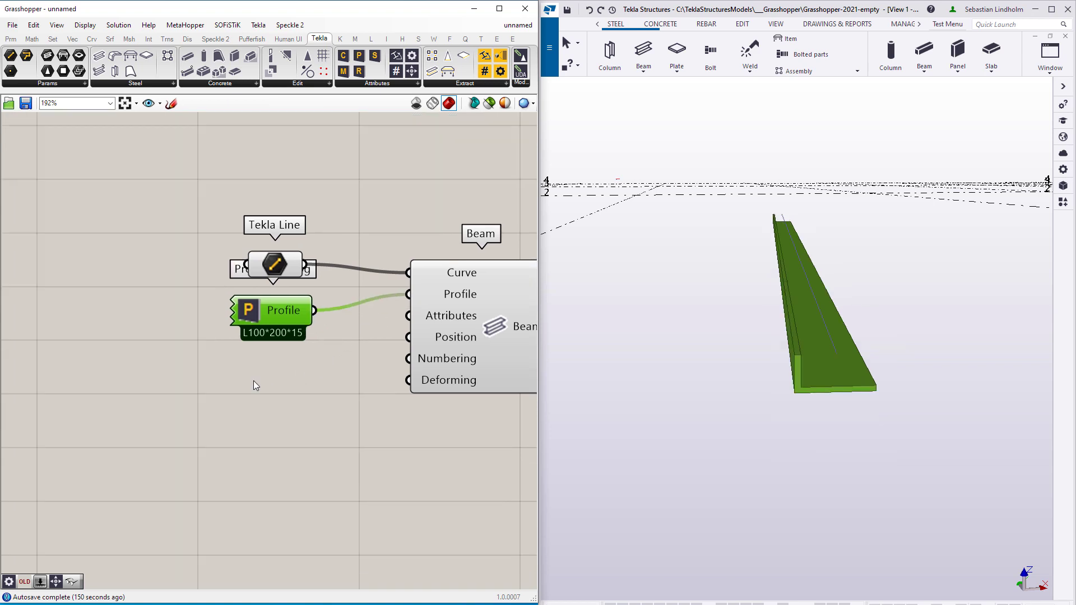
pyautogui.doubleClick(263, 352)
pyautogui.write('0')
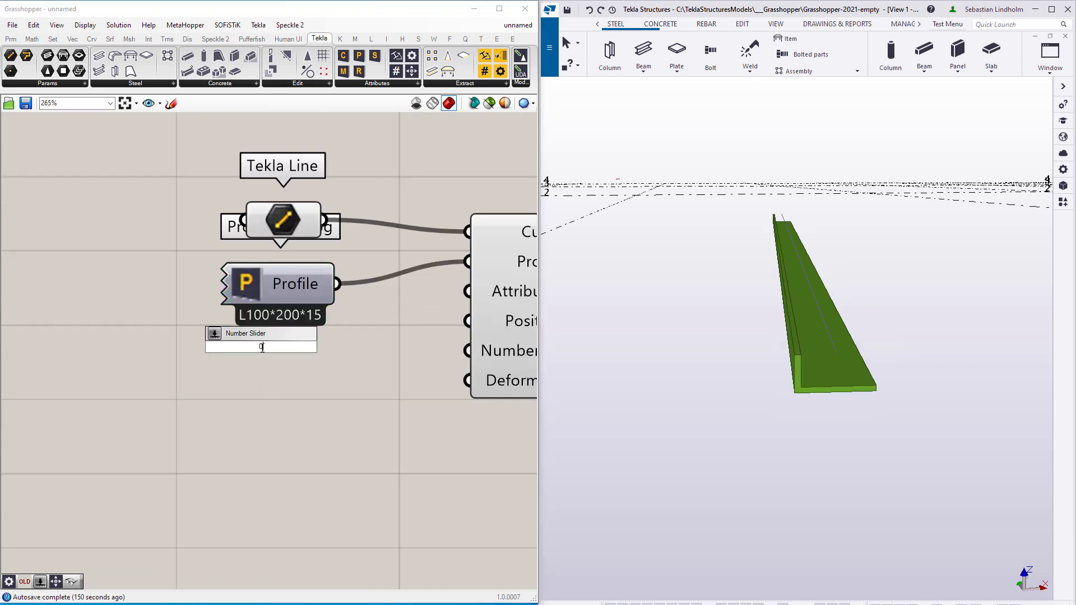
pyautogui.press('Return')
pyautogui.moveTo(414, 346); pyautogui.dragTo(468, 290)
pyautogui.moveTo(267, 347); pyautogui.dragTo(124, 350)
pyautogui.scroll(-3, 330, 361)
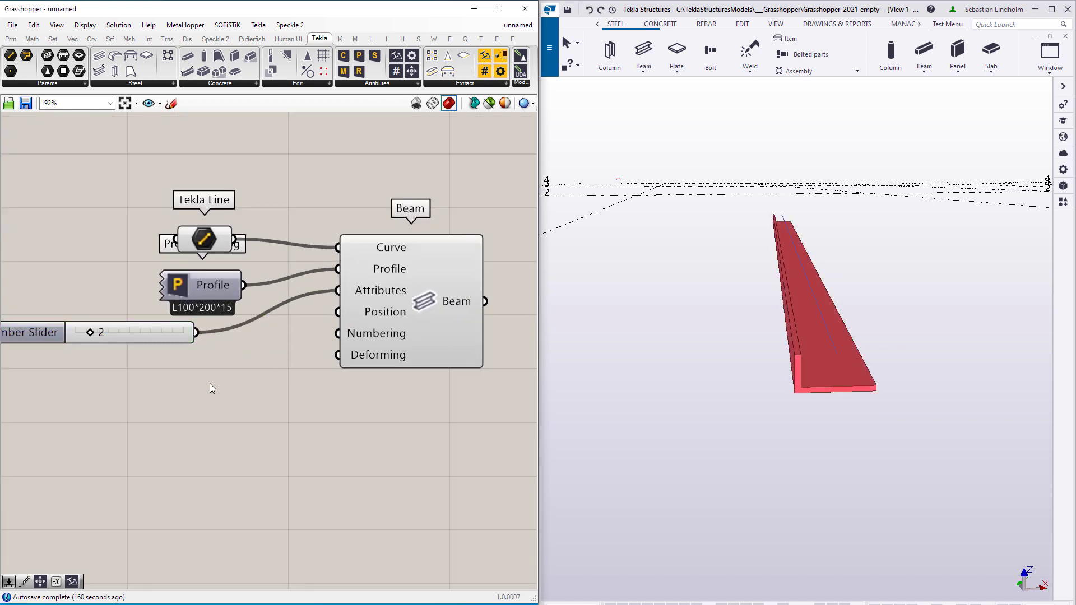
# Add a Position component with the top-right grid option and connect it to the Beam's Position input
pyautogui.doubleClick(209, 383)
pyautogui.write('posi')
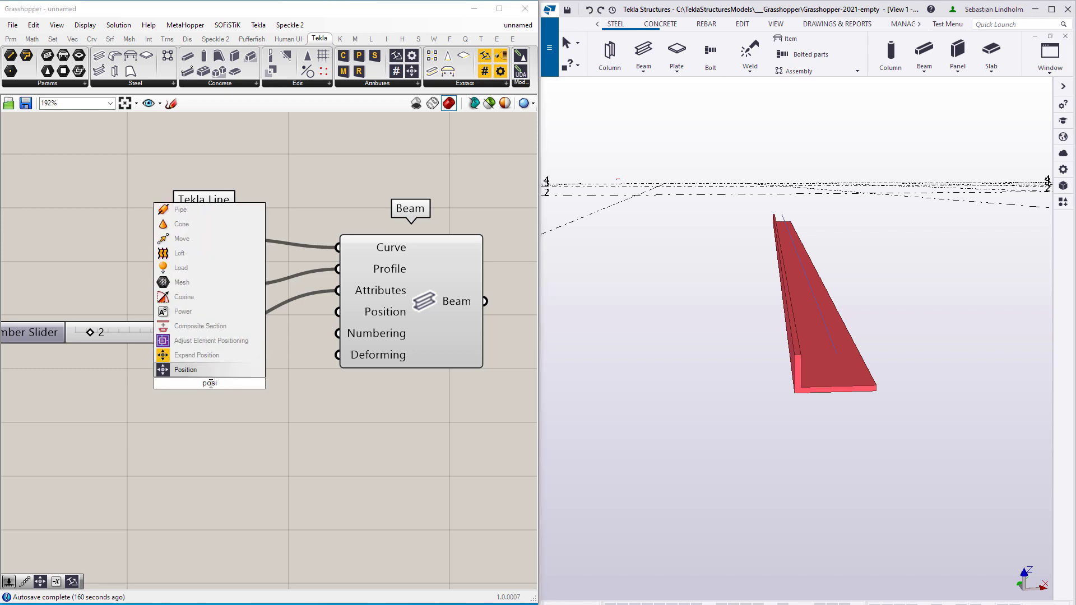
pyautogui.click(223, 366)
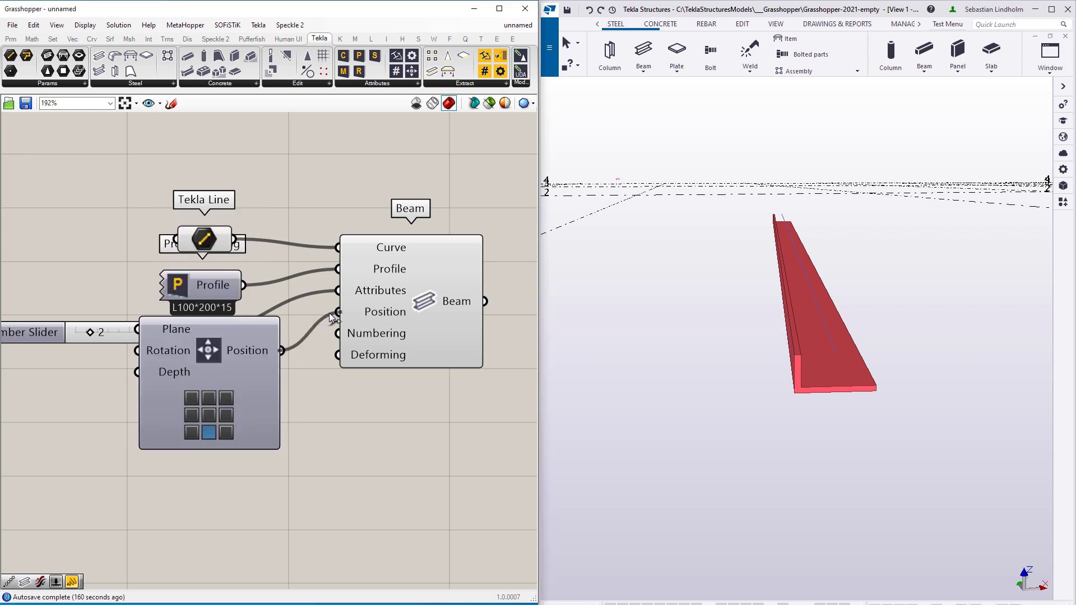
pyautogui.click(227, 399)
pyautogui.moveTo(276, 370); pyautogui.dragTo(180, 422)
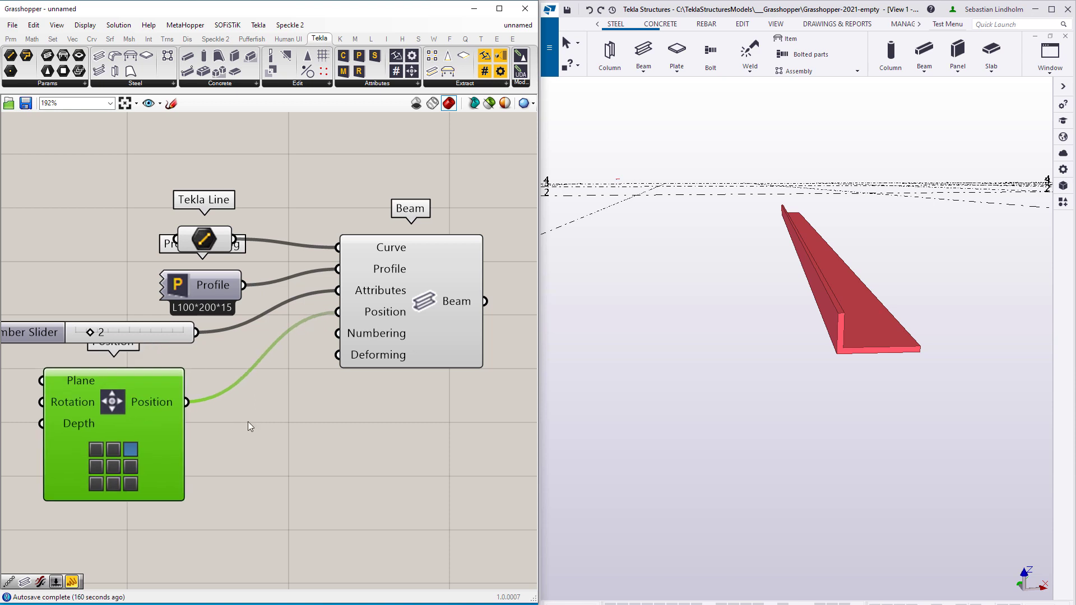
# Duplicate the Beam component with its input connections directly below the original
pyautogui.moveTo(396, 409); pyautogui.dragTo(280, 429, button='right')
pyautogui.scroll(-1, 281, 429)
pyautogui.click(304, 359)
pyautogui.scroll(-1, 348, 415)
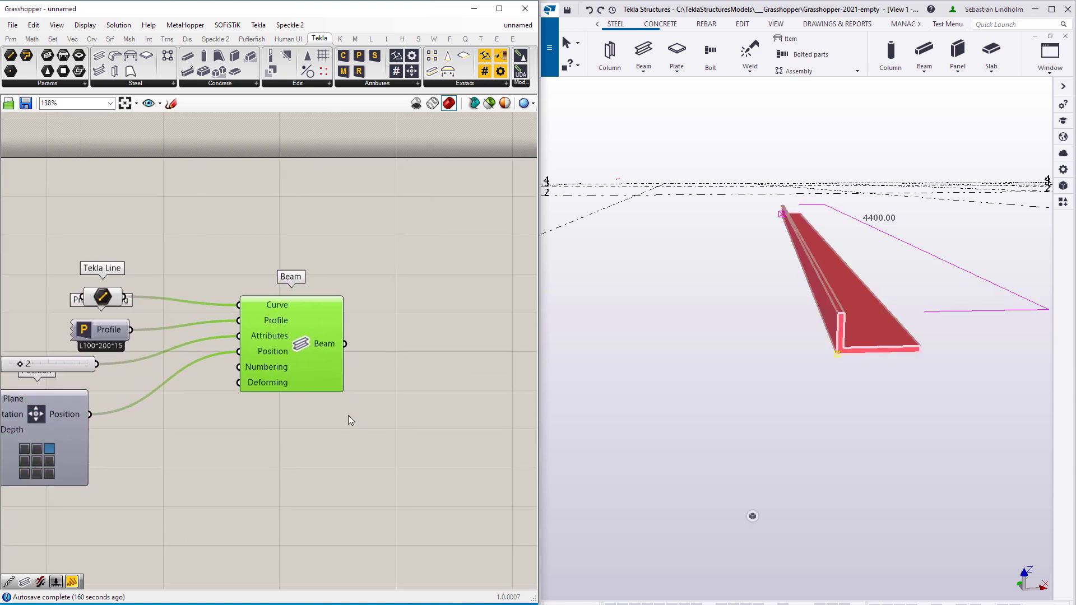
pyautogui.keyDown('alt'); pyautogui.moveTo(297, 330); pyautogui.dragTo(298, 438); pyautogui.keyUp('alt')
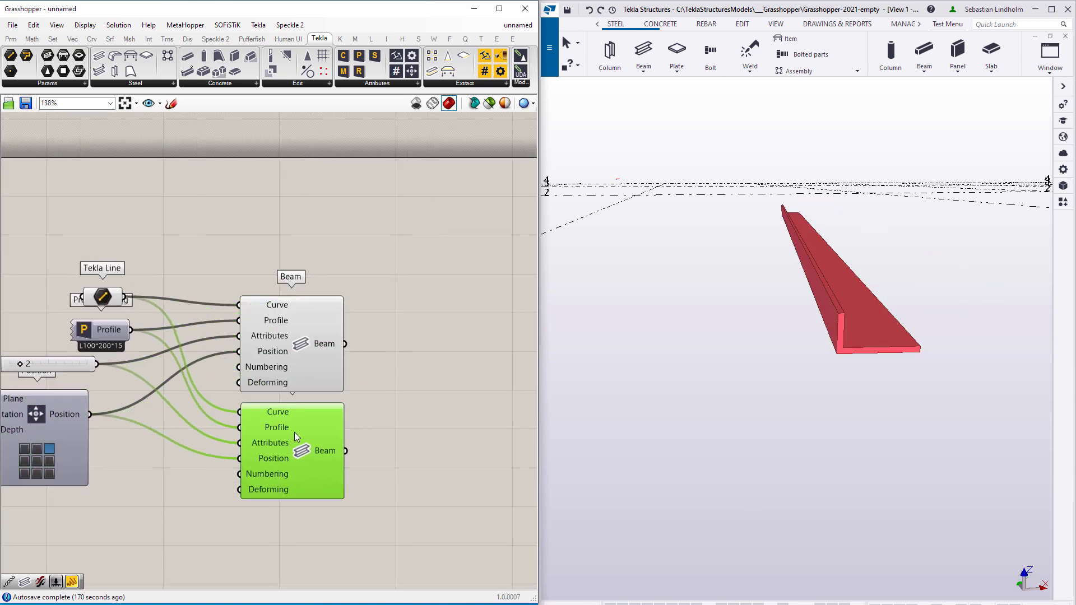
# Duplicate the Position component, connect the copy to the second Beam's Position input, and choose its top-left grid option
pyautogui.moveTo(363, 440); pyautogui.dragTo(425, 362, button='right')
pyautogui.moveTo(351, 375); pyautogui.dragTo(337, 340, button='right')
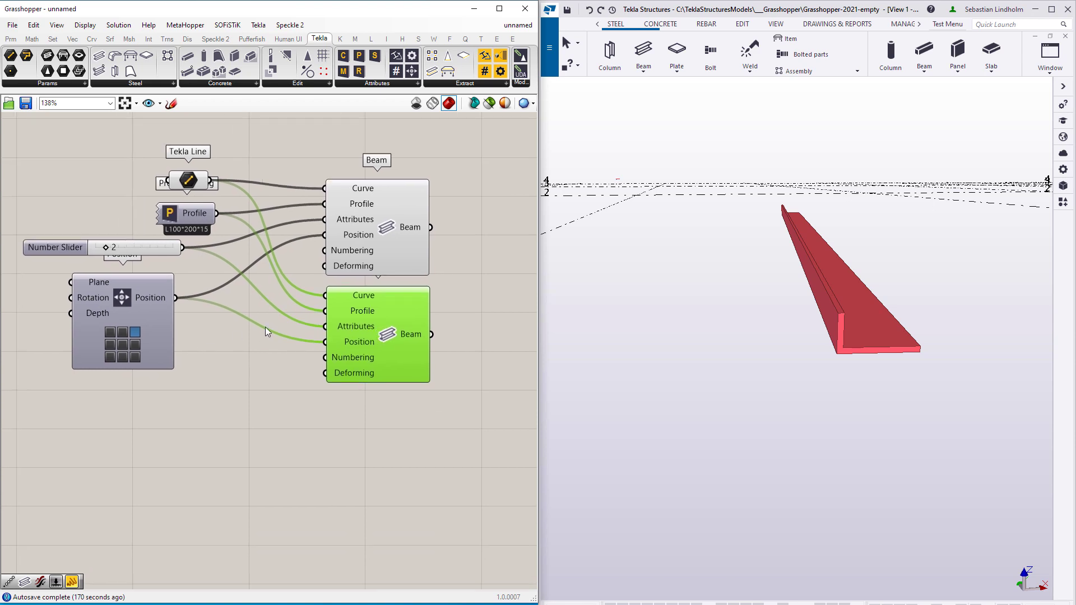
pyautogui.scroll(3, 835, 308)
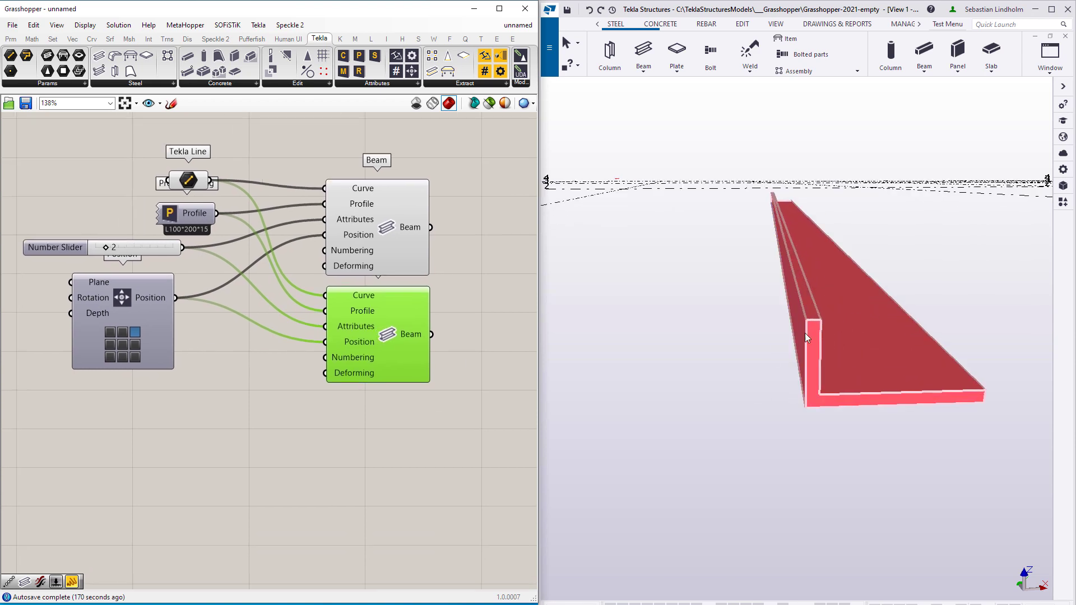
pyautogui.moveTo(326, 415); pyautogui.dragTo(364, 407, button='right')
pyautogui.keyDown('alt'); pyautogui.moveTo(213, 321); pyautogui.dragTo(239, 416); pyautogui.keyUp('alt')
pyautogui.moveTo(287, 391); pyautogui.dragTo(398, 331)
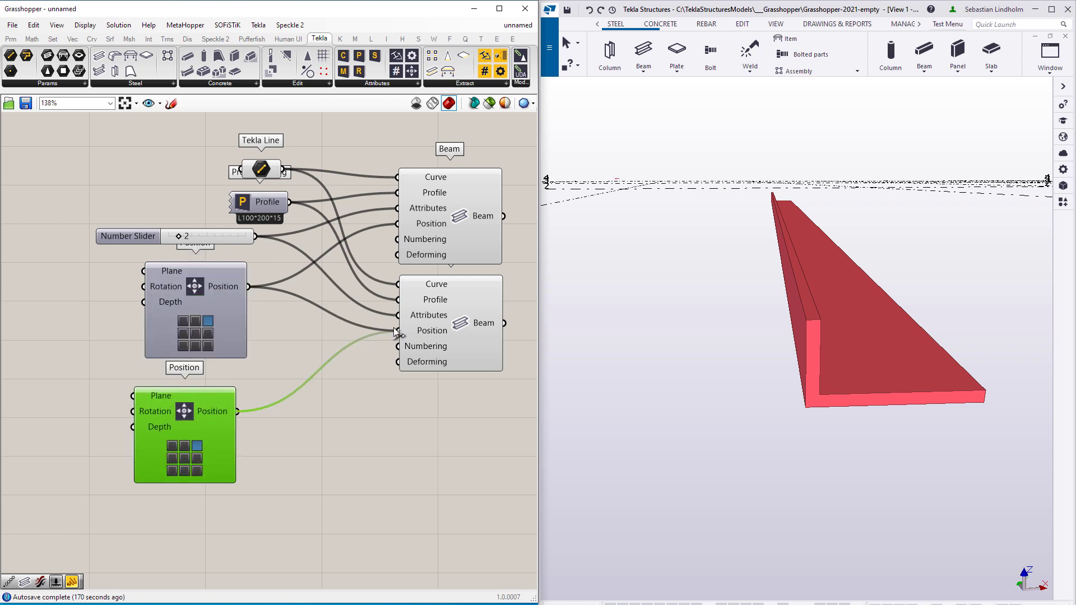
pyautogui.click(172, 446)
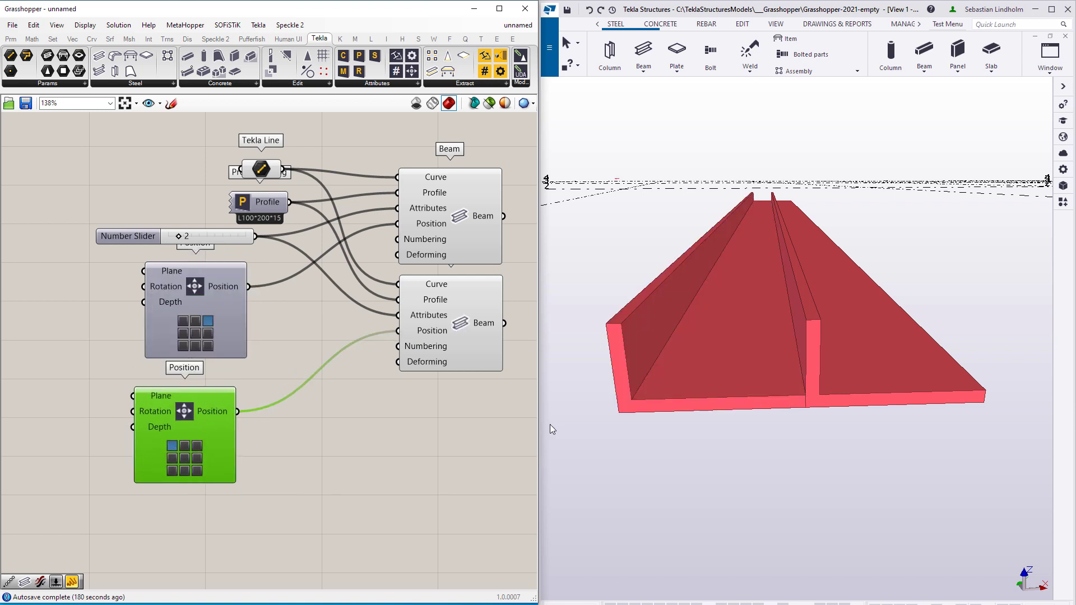
# Add a Flip Curve component and route the Tekla Line through it into the first Beam's Curve input
pyautogui.scroll(-5, 788, 399)
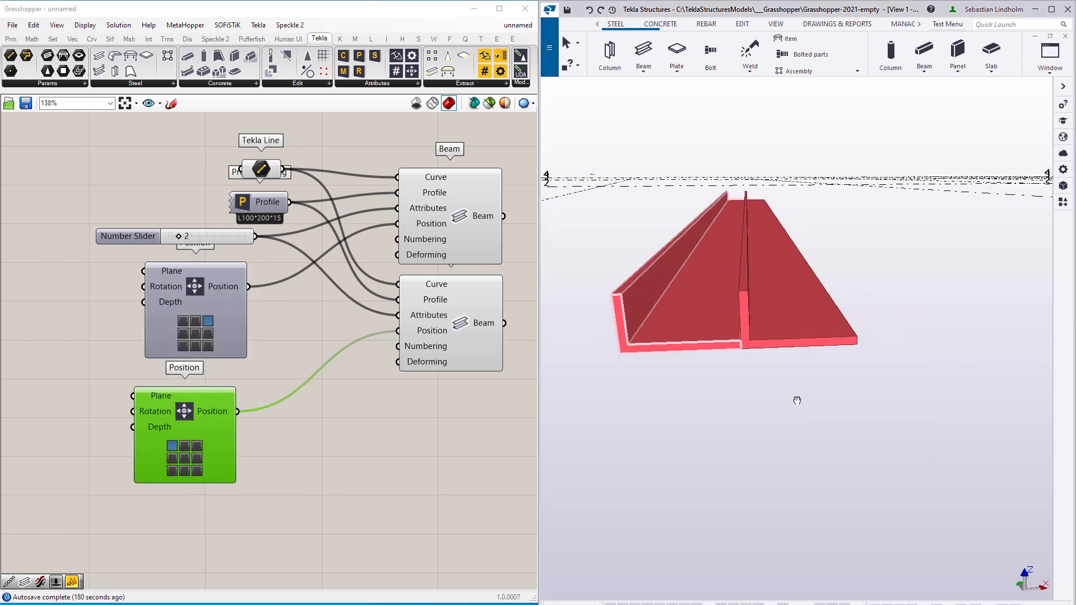
pyautogui.click(777, 354)
pyautogui.keyDown('ctrl'); pyautogui.moveTo(776, 355); pyautogui.dragTo(804, 364, button='middle'); pyautogui.keyUp('ctrl')
pyautogui.moveTo(754, 314); pyautogui.dragTo(776, 360, button='middle')
pyautogui.moveTo(390, 250); pyautogui.dragTo(348, 391, button='right')
pyautogui.doubleClick(320, 238)
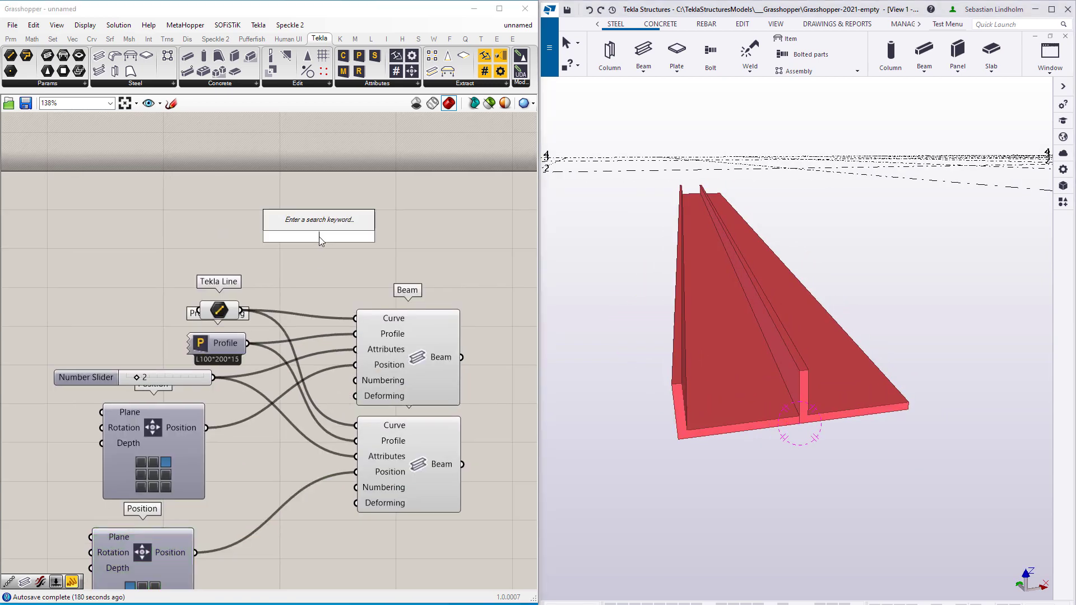
pyautogui.write('flip')
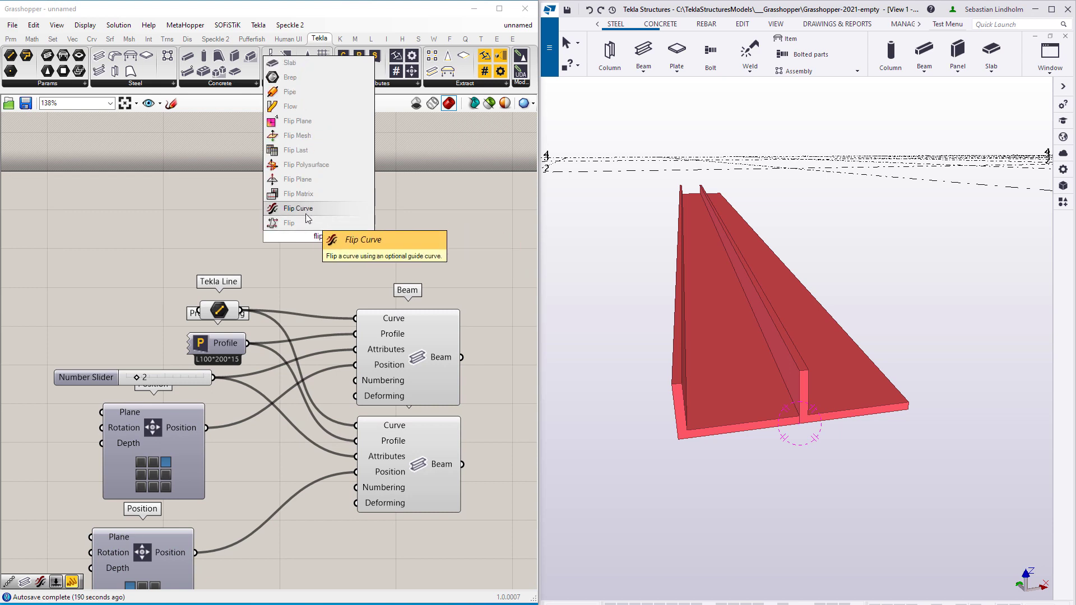
pyautogui.click(308, 216)
pyautogui.moveTo(245, 311); pyautogui.dragTo(275, 228)
pyautogui.moveTo(362, 229); pyautogui.dragTo(357, 314)
# Switch the second Position component to the top-right grid option and tidy the layout of the Beam and Flip Curve components
pyautogui.moveTo(313, 317); pyautogui.dragTo(320, 191, button='right')
pyautogui.click(161, 463)
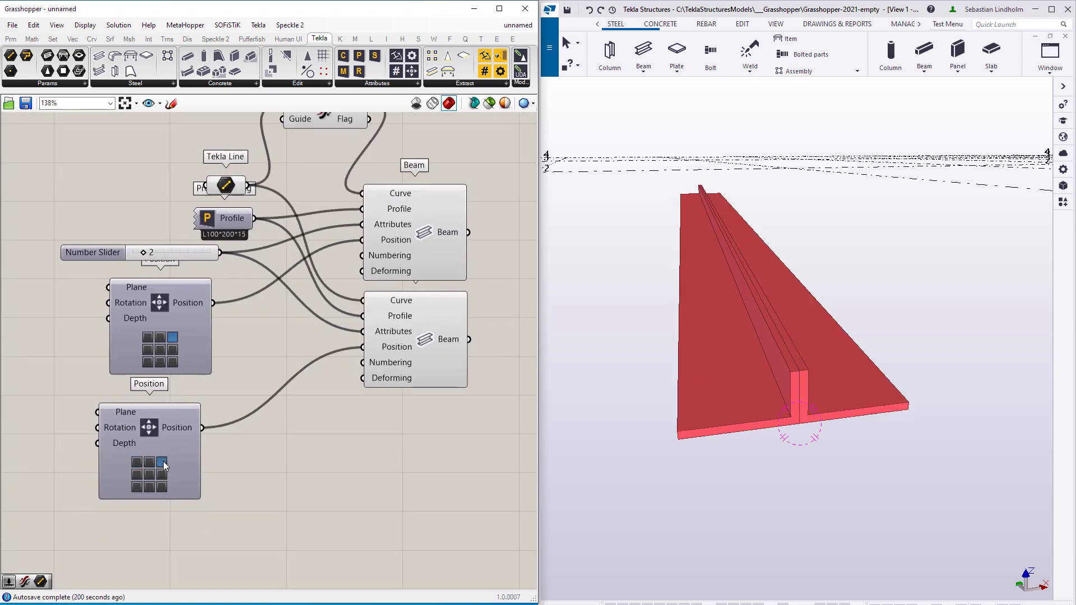
pyautogui.moveTo(319, 308); pyautogui.dragTo(260, 351, button='right')
pyautogui.moveTo(442, 468); pyautogui.dragTo(327, 254)
pyautogui.moveTo(327, 254); pyautogui.dragTo(416, 302)
pyautogui.moveTo(272, 160); pyautogui.dragTo(330, 237)
pyautogui.moveTo(306, 342); pyautogui.dragTo(273, 318, button='right')
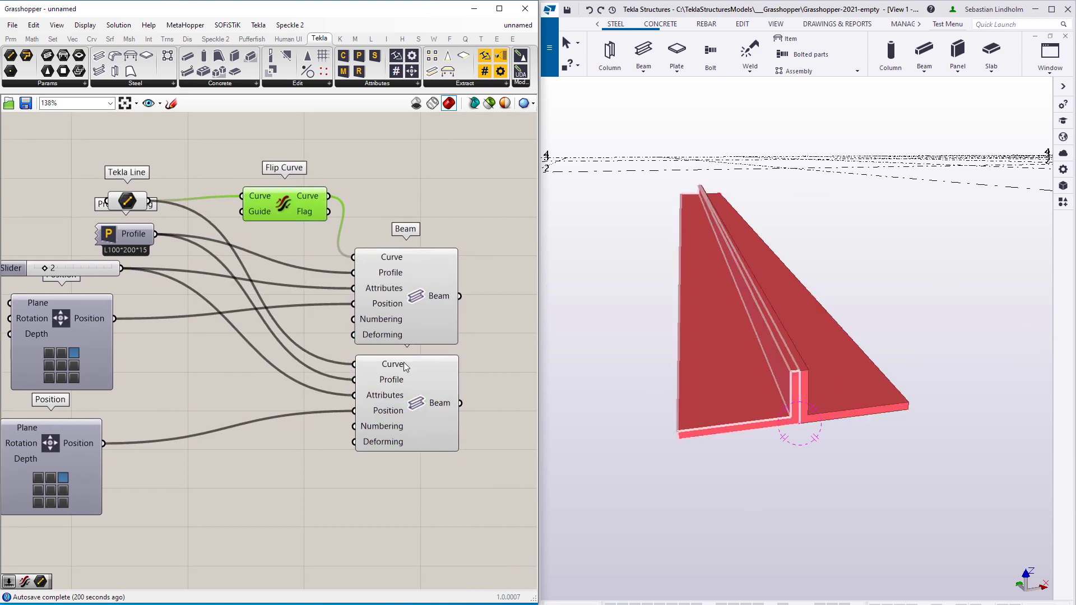
# Align the second Position component below the first and move the class Number Slider clear of the Position components
pyautogui.moveTo(165, 367); pyautogui.dragTo(348, 346, button='right')
pyautogui.moveTo(256, 422); pyautogui.dragTo(271, 418)
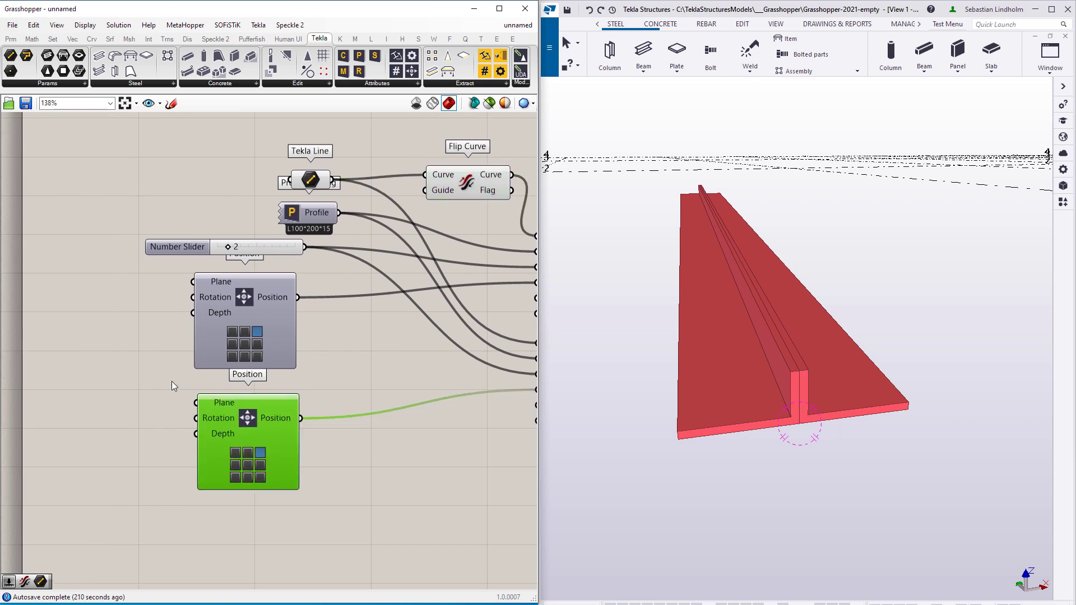
pyautogui.moveTo(121, 334); pyautogui.dragTo(222, 334, button='right')
pyautogui.moveTo(271, 246); pyautogui.dragTo(174, 228)
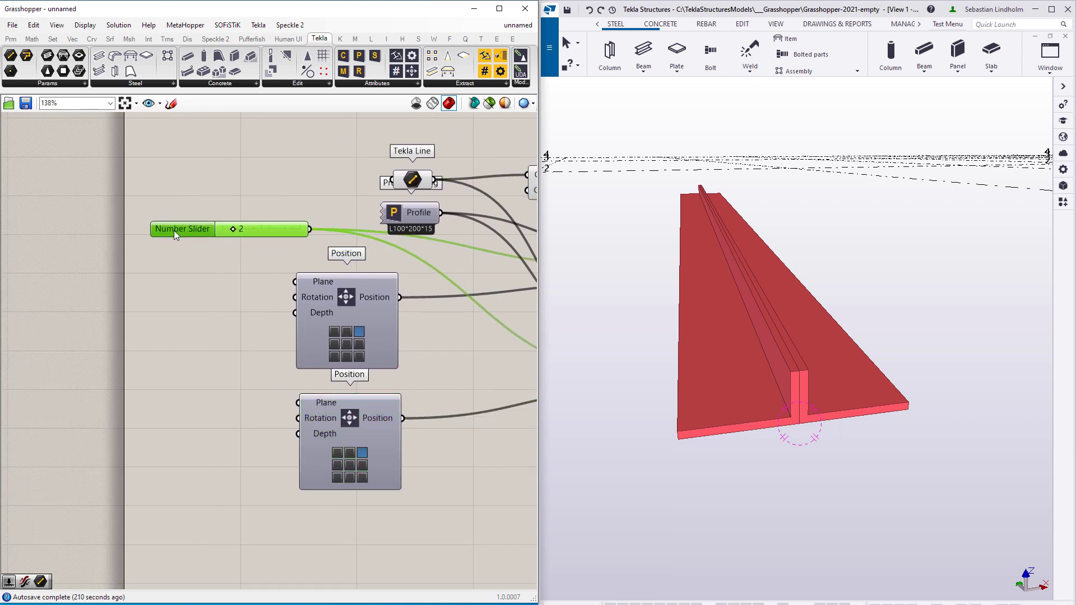
# Add a Number Slider with value 0 and connect it to the Plane inputs of both Position components
pyautogui.doubleClick(181, 311)
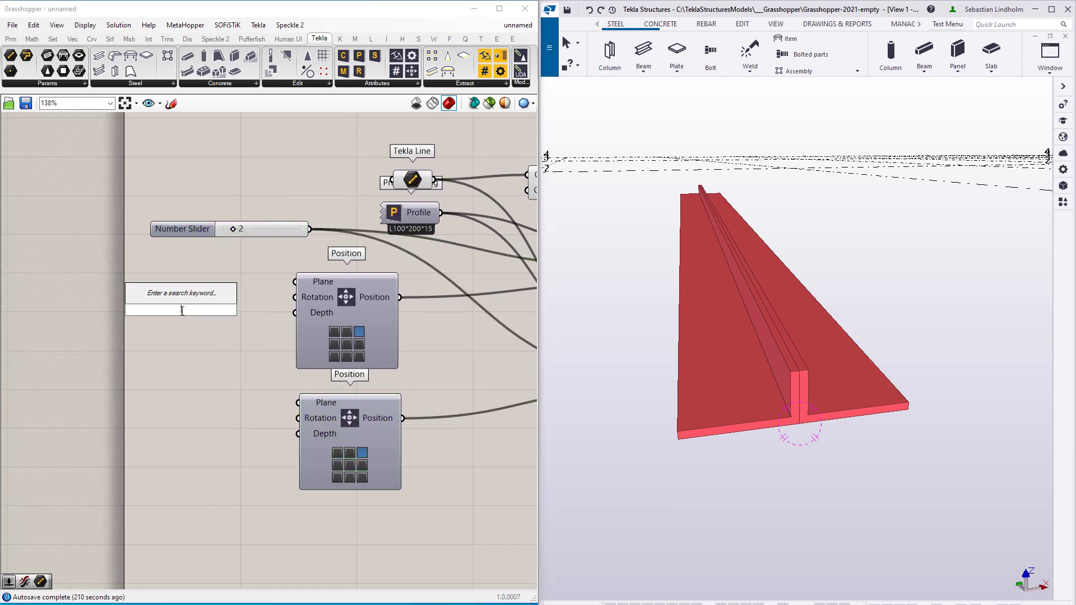
pyautogui.write('0.1')
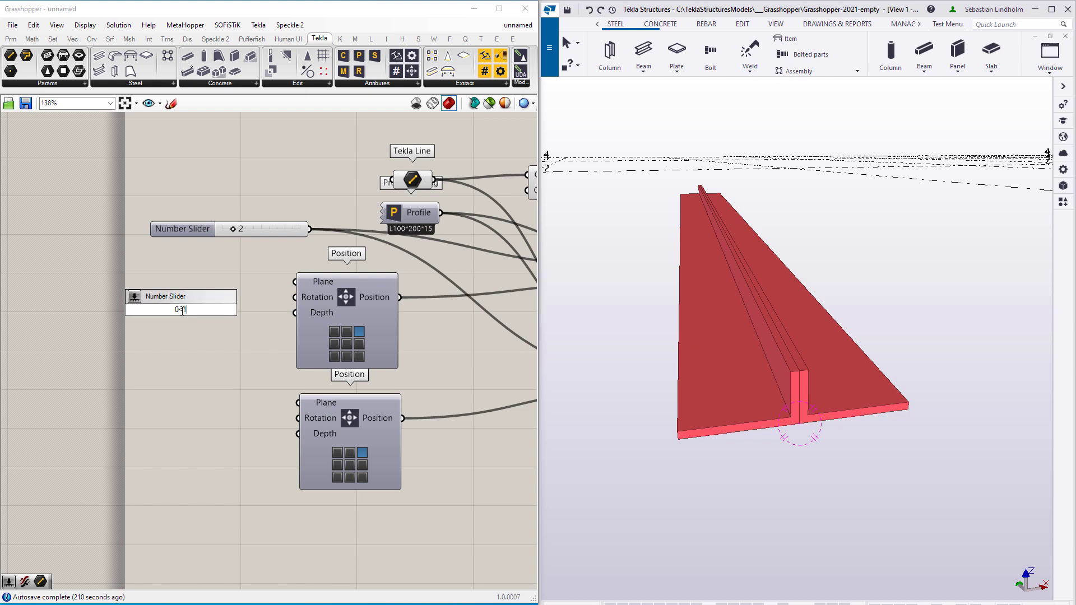
pyautogui.press('Return')
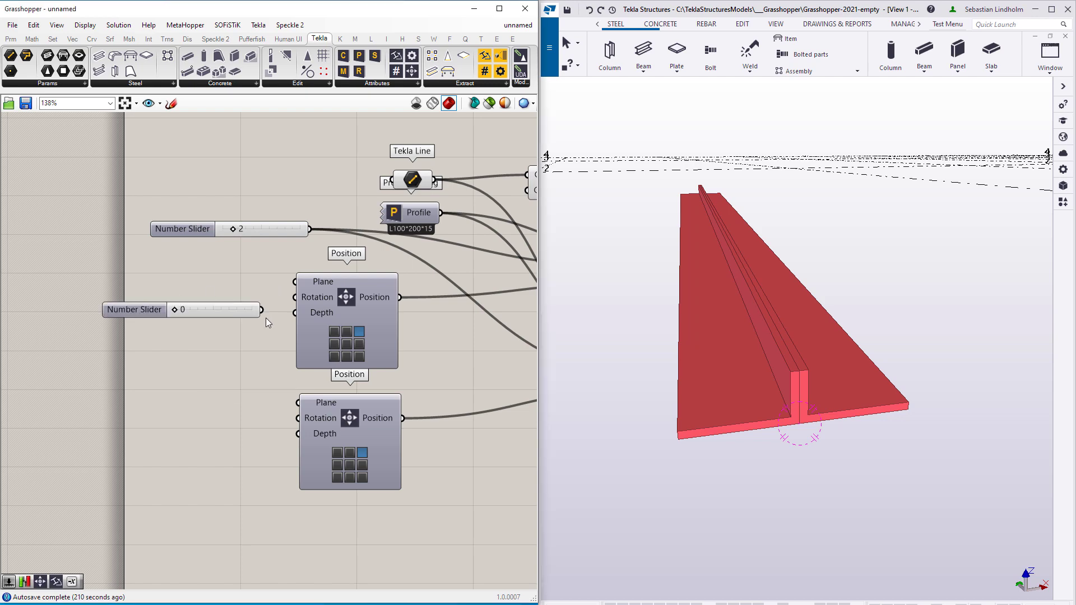
pyautogui.moveTo(281, 273); pyautogui.dragTo(297, 403)
# Add another Number Slider starting at 0, connect it to both Position components' Rotation inputs, and place it below the Plane slider
pyautogui.moveTo(177, 418); pyautogui.dragTo(211, 380, button='right')
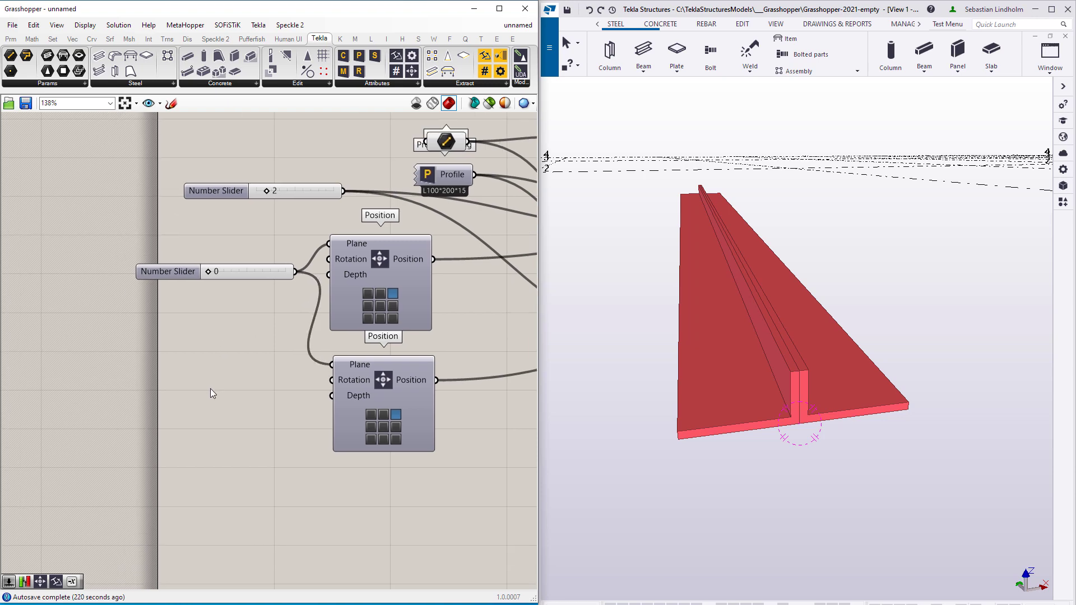
pyautogui.doubleClick(210, 388)
pyautogui.write('0<')
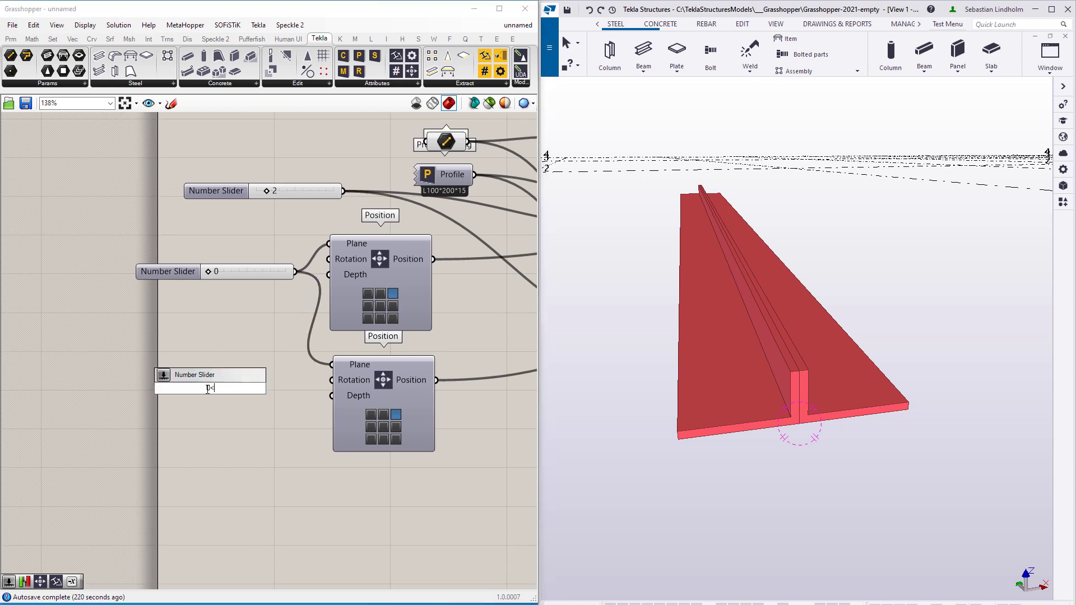
pyautogui.write('36')
pyautogui.press('Return')
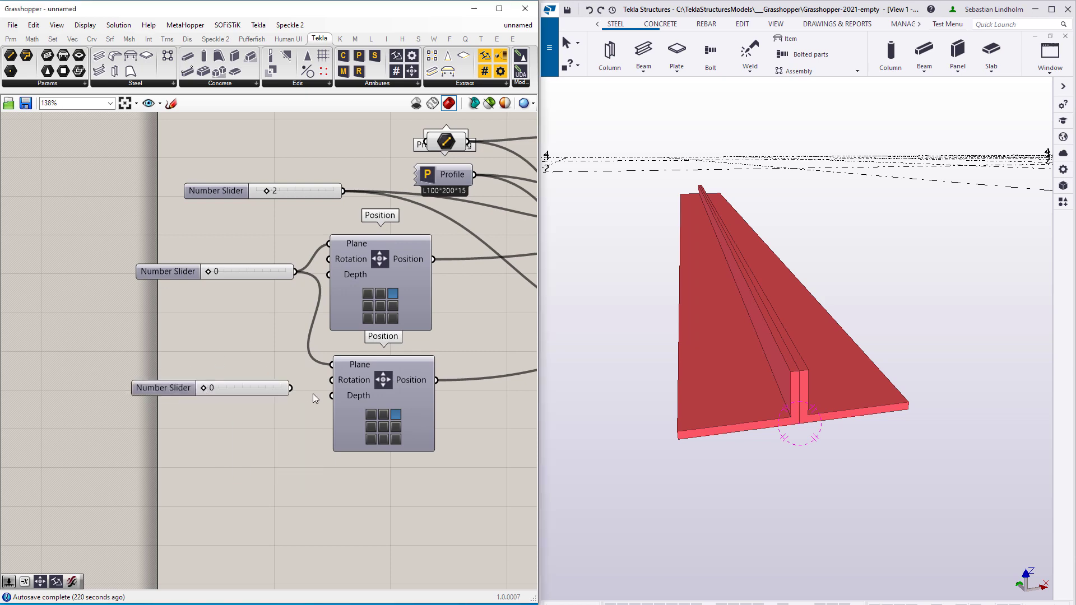
pyautogui.moveTo(289, 388); pyautogui.dragTo(331, 380)
pyautogui.moveTo(259, 383); pyautogui.dragTo(226, 343)
# Set the slider feeding the Plane inputs to 27 and the slider feeding the Rotation inputs to 21
pyautogui.moveTo(211, 271); pyautogui.dragTo(227, 270)
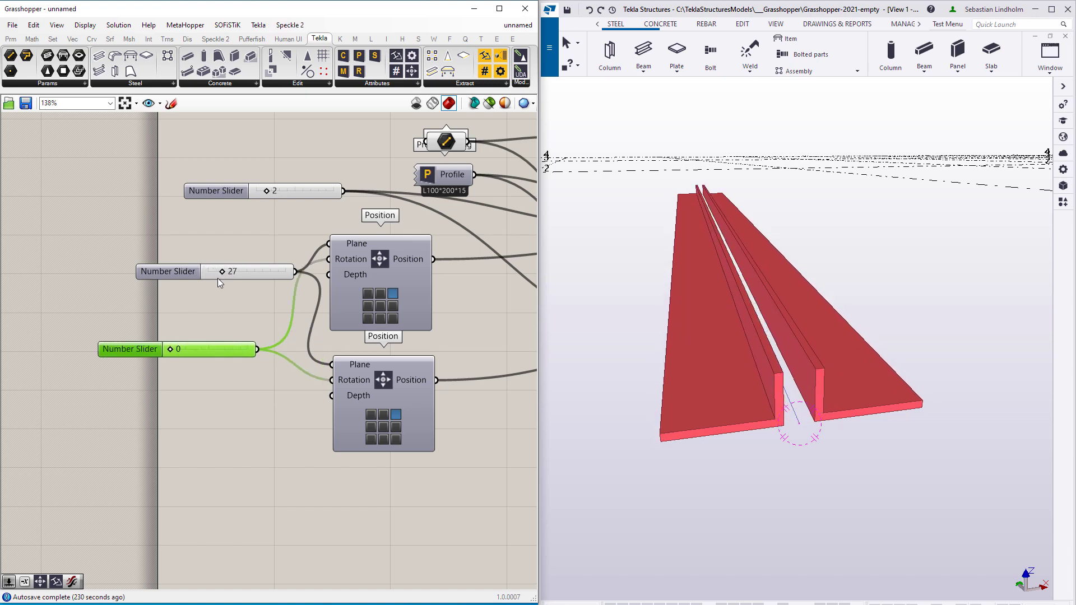
pyautogui.moveTo(170, 349)
pyautogui.mouseDown()
pyautogui.moveTo(184, 350)
pyautogui.moveTo(175, 346)
pyautogui.mouseUp()
# Route the rotation slider through a new Negative component into the second Position's Rotation input, and set the slider to 0
pyautogui.moveTo(243, 359); pyautogui.dragTo(179, 331, button='right')
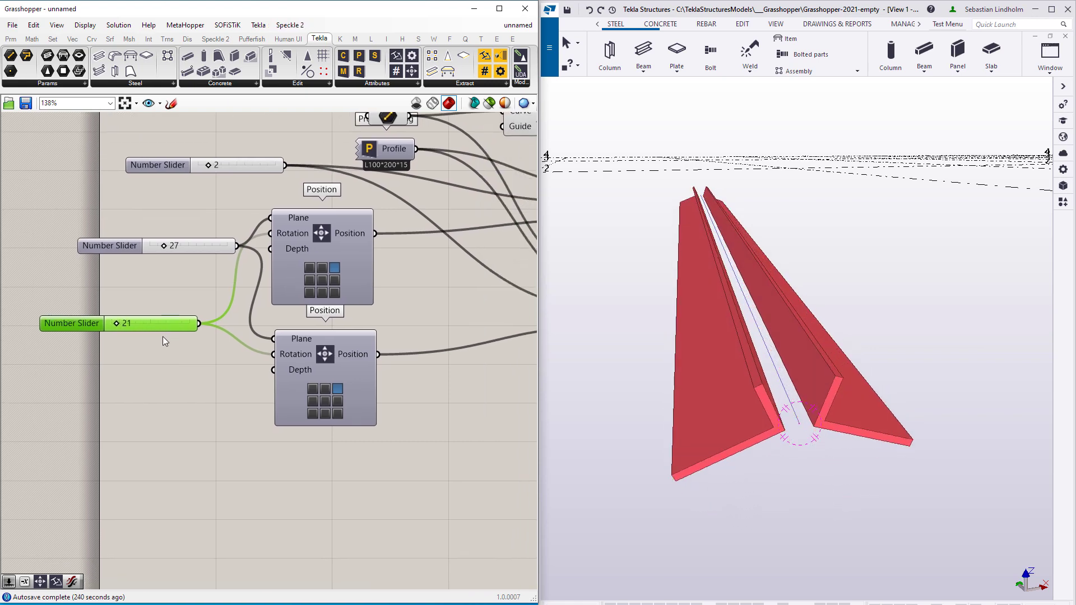
pyautogui.doubleClick(154, 381)
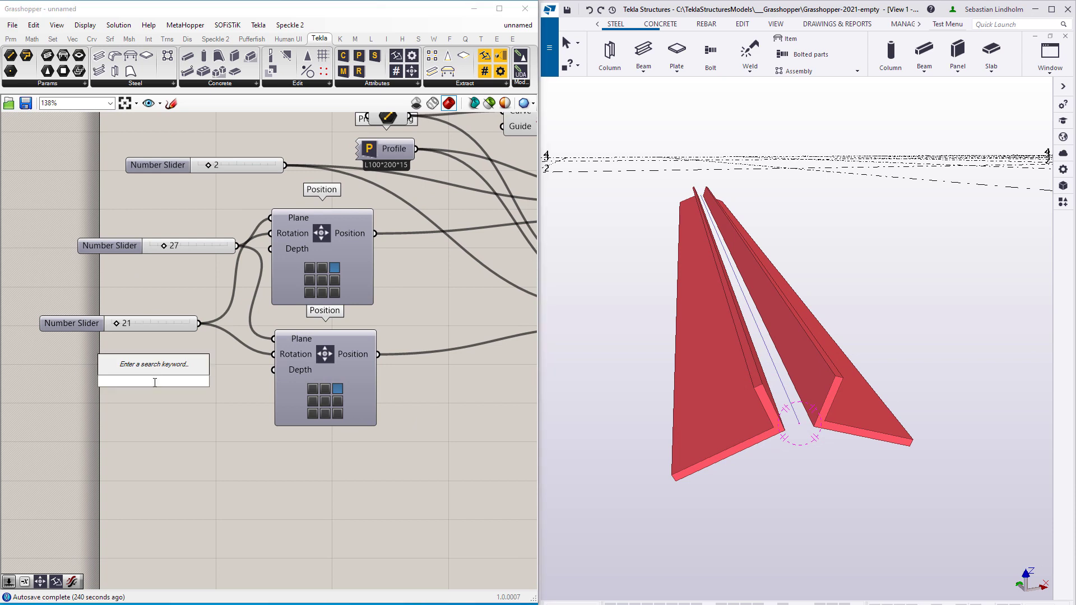
pyautogui.write('neg')
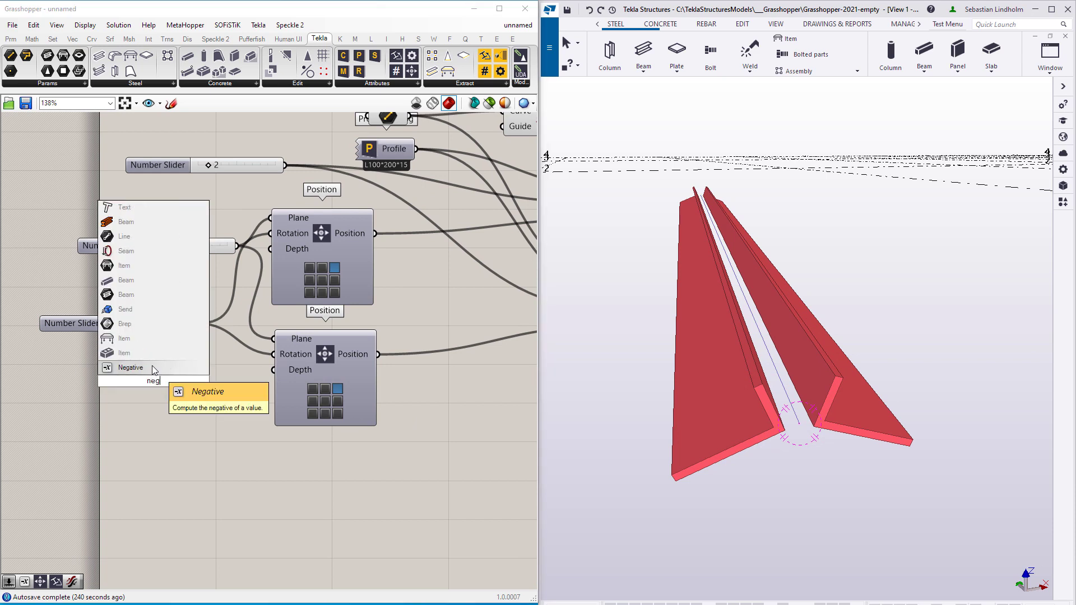
pyautogui.click(152, 367)
pyautogui.moveTo(199, 324); pyautogui.dragTo(110, 381)
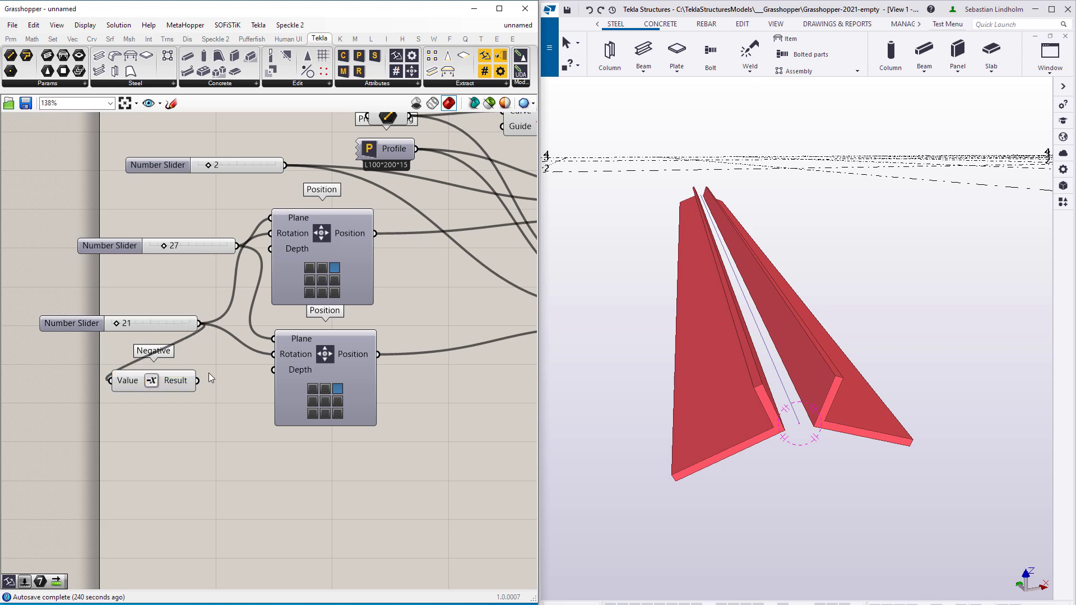
pyautogui.moveTo(197, 381); pyautogui.dragTo(267, 377)
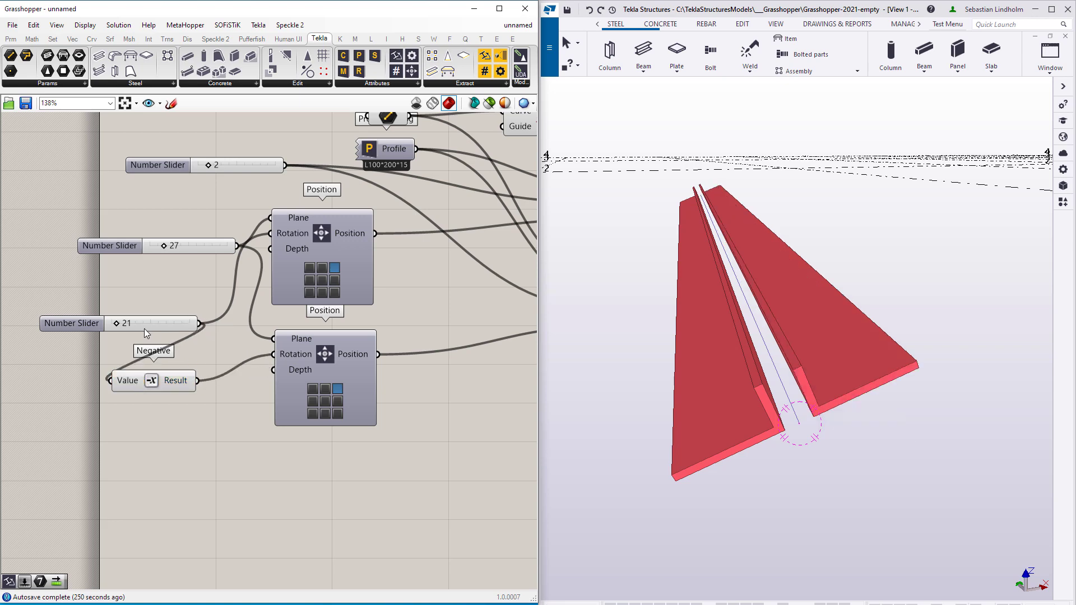
pyautogui.moveTo(117, 324)
pyautogui.mouseDown()
pyautogui.moveTo(131, 325)
pyautogui.moveTo(97, 326)
pyautogui.mouseUp()
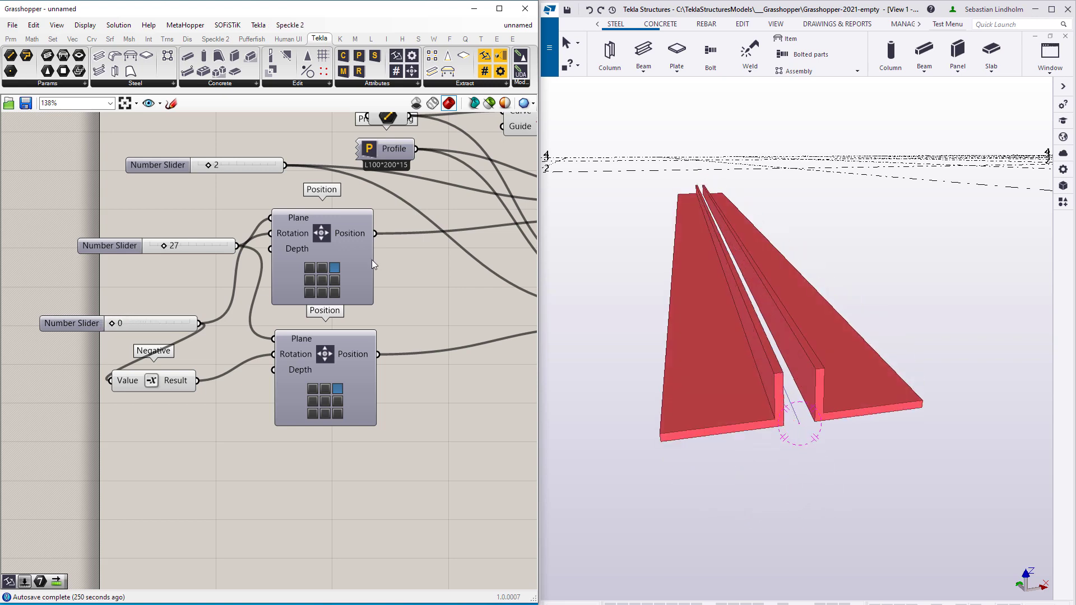
# Move both Position components closer to the Beams and place the Negative component directly before the second Position component
pyautogui.scroll(-4, 350, 268)
pyautogui.click(254, 386)
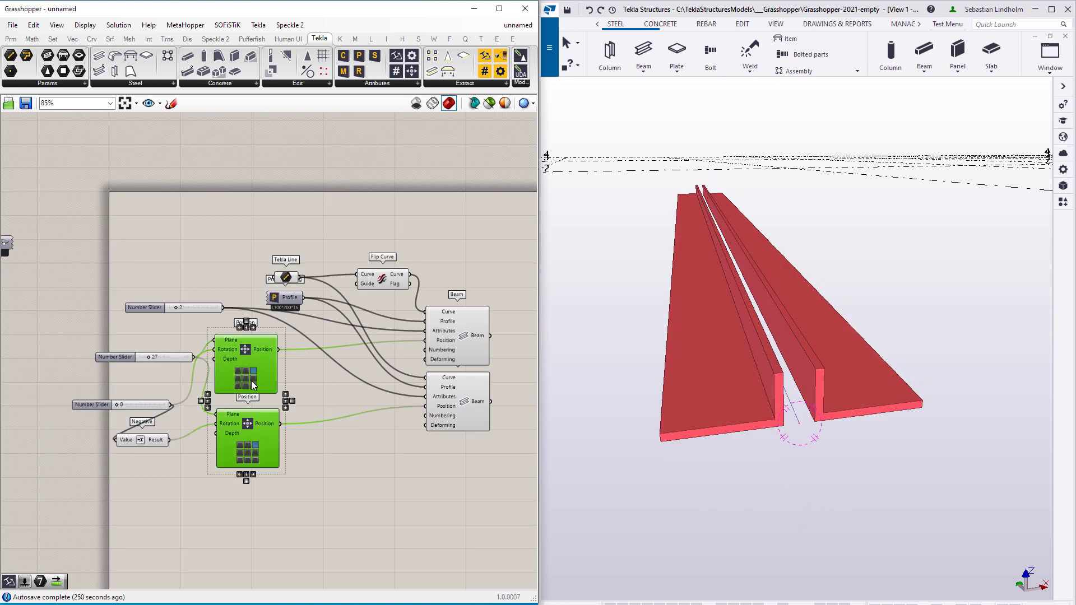
pyautogui.click(253, 371)
pyautogui.moveTo(255, 351); pyautogui.dragTo(345, 351)
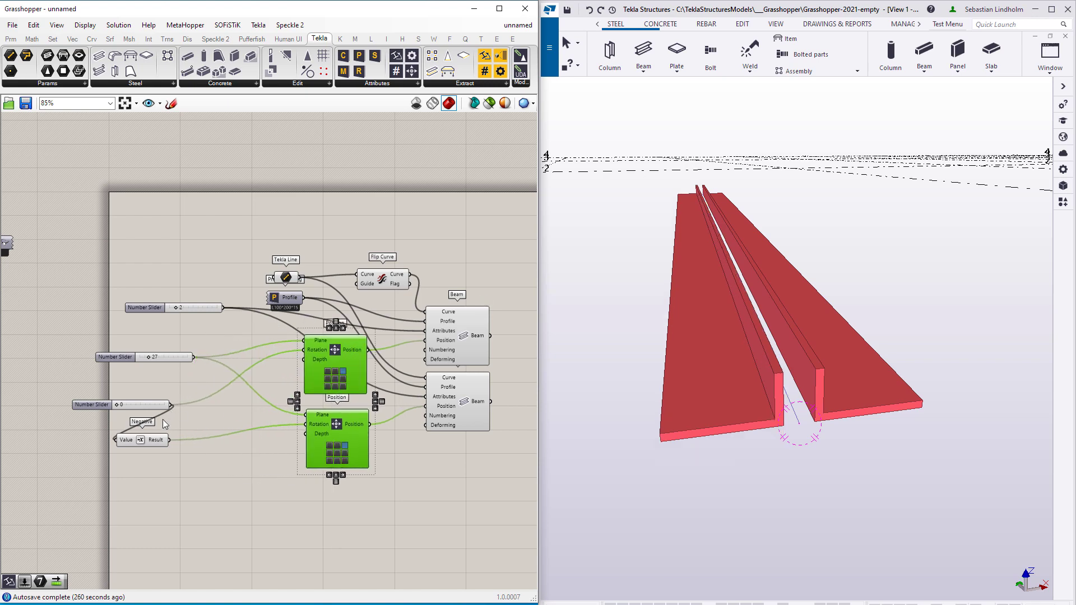
pyautogui.moveTo(160, 439); pyautogui.dragTo(254, 424)
pyautogui.click(246, 457)
pyautogui.moveTo(387, 390); pyautogui.dragTo(357, 372, button='right')
pyautogui.scroll(1, 358, 372)
pyautogui.scroll(-1, 359, 366)
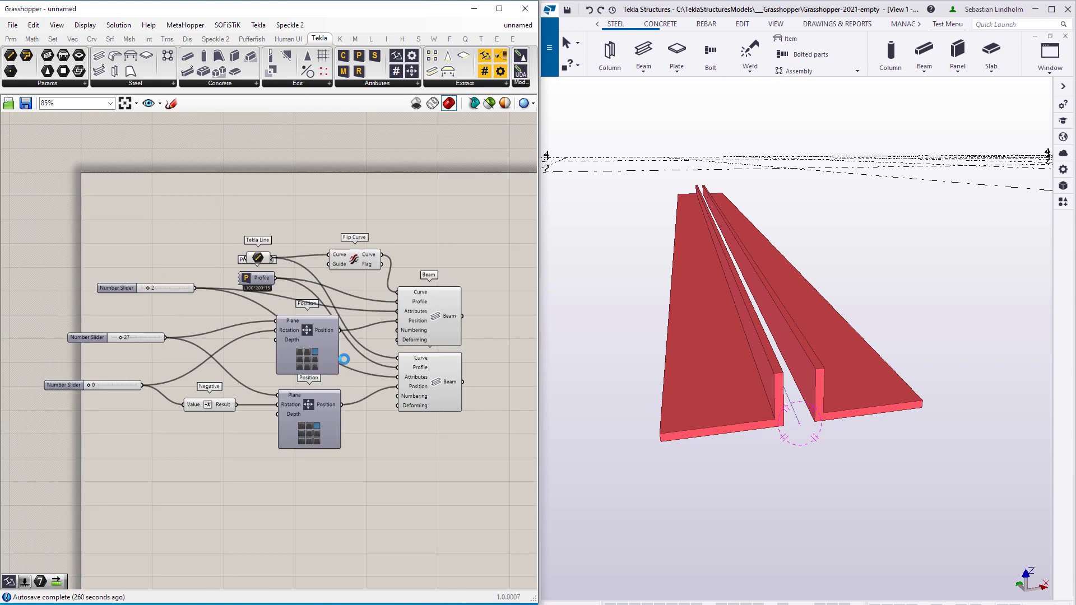
# Save the definition over the existing TwinProfile.gh file in the Grasshopper Component Plugin Examples folder
pyautogui.hotkey('ctrl', 's')
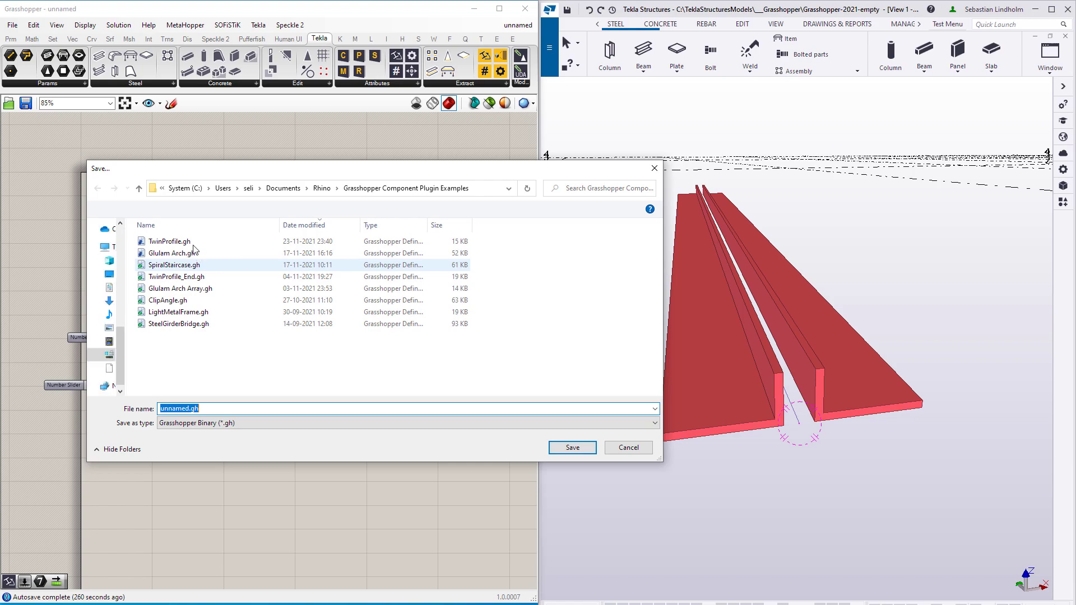
pyautogui.click(190, 242)
pyautogui.click(572, 448)
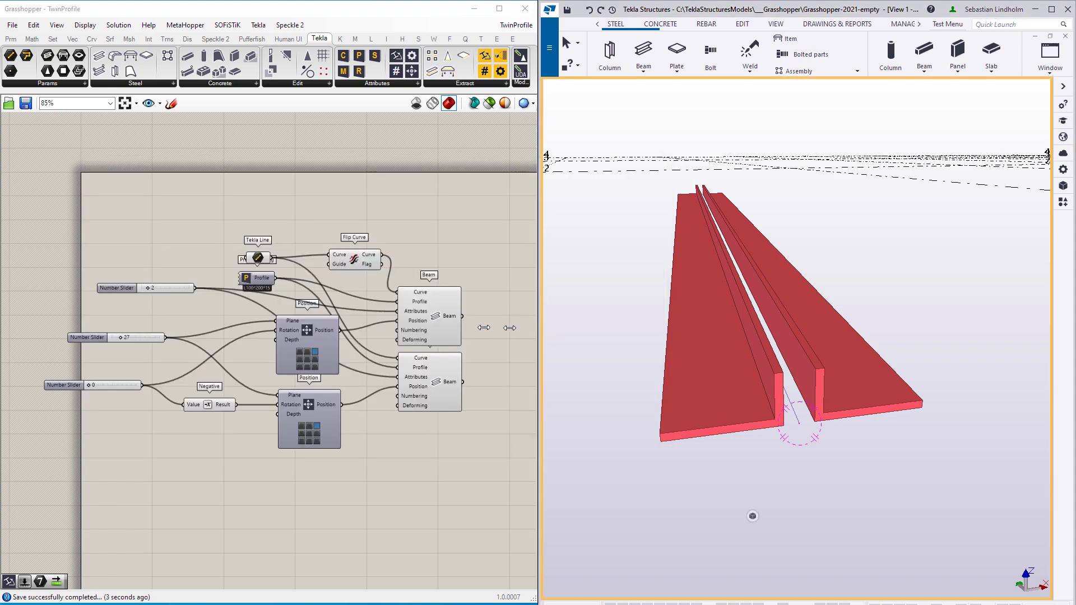
# Switch to a widened Tekla Structures window and load TwinProfile.gh as the definition of the Grasshopper Component
pyautogui.moveTo(405, 326); pyautogui.dragTo(368, 331)
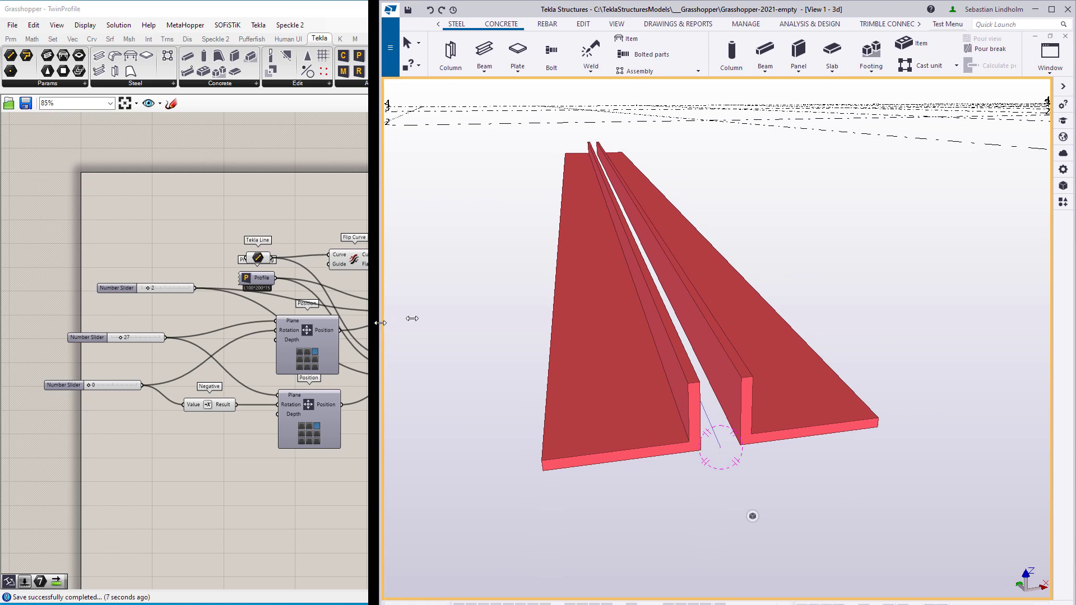
pyautogui.click(1063, 202)
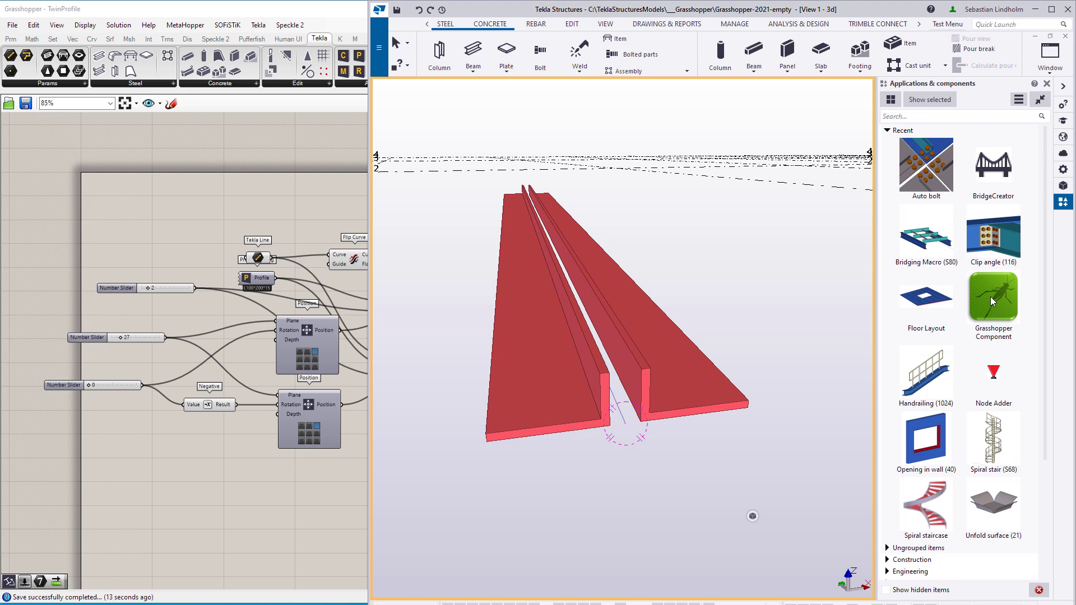
pyautogui.moveTo(990, 297); pyautogui.dragTo(815, 363)
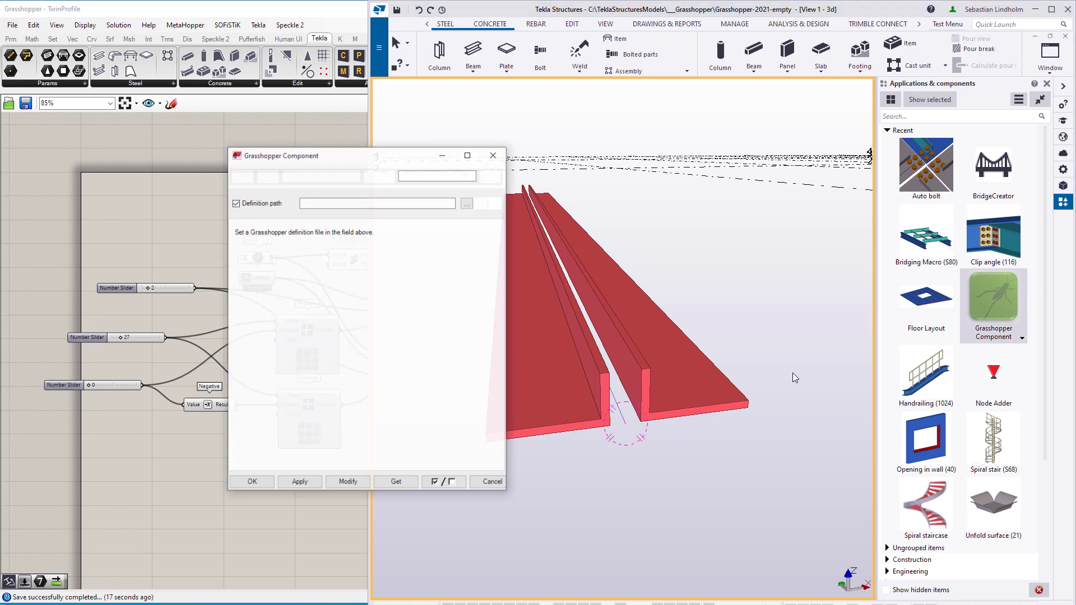
pyautogui.click(467, 204)
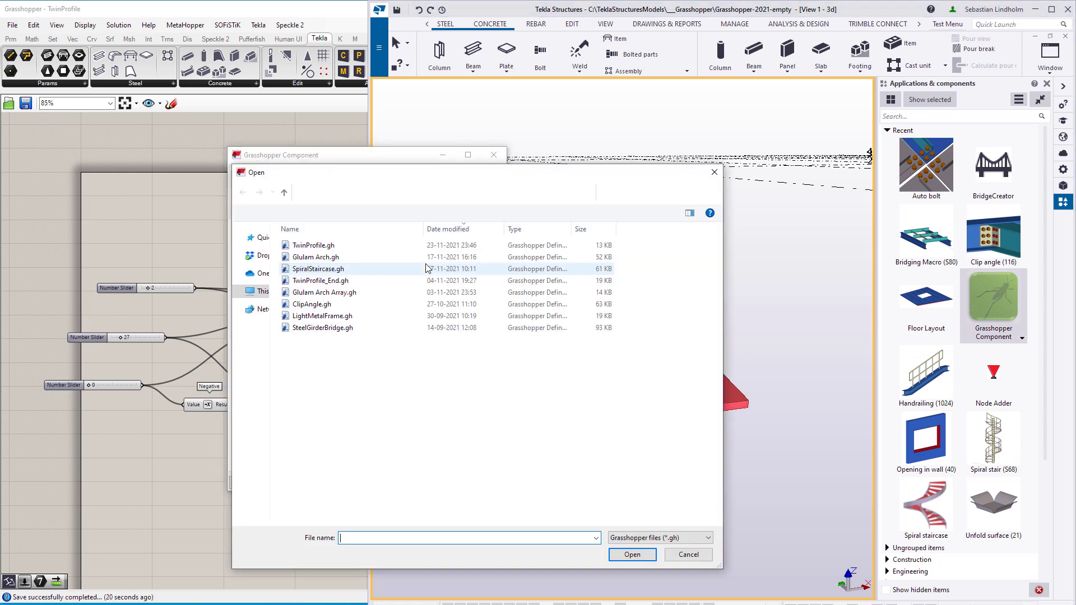
pyautogui.doubleClick(419, 245)
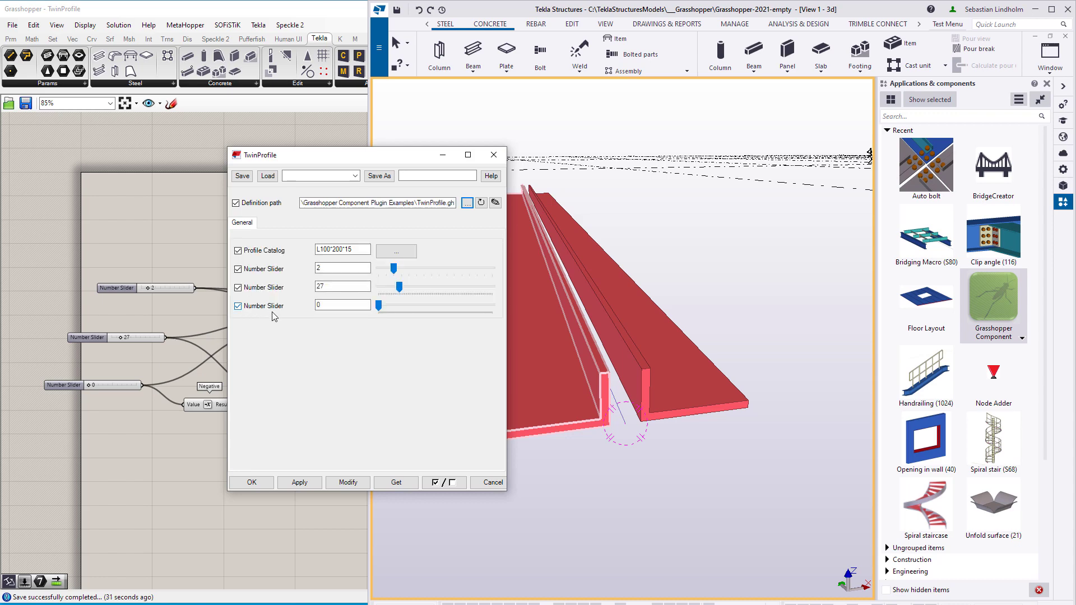
# Insert two TwinProfile components by picking start and end points, one along the existing beam line and one beside it
pyautogui.scroll(2, 165, 362)
pyautogui.moveTo(133, 272); pyautogui.dragTo(204, 237, button='right')
pyautogui.click(643, 262)
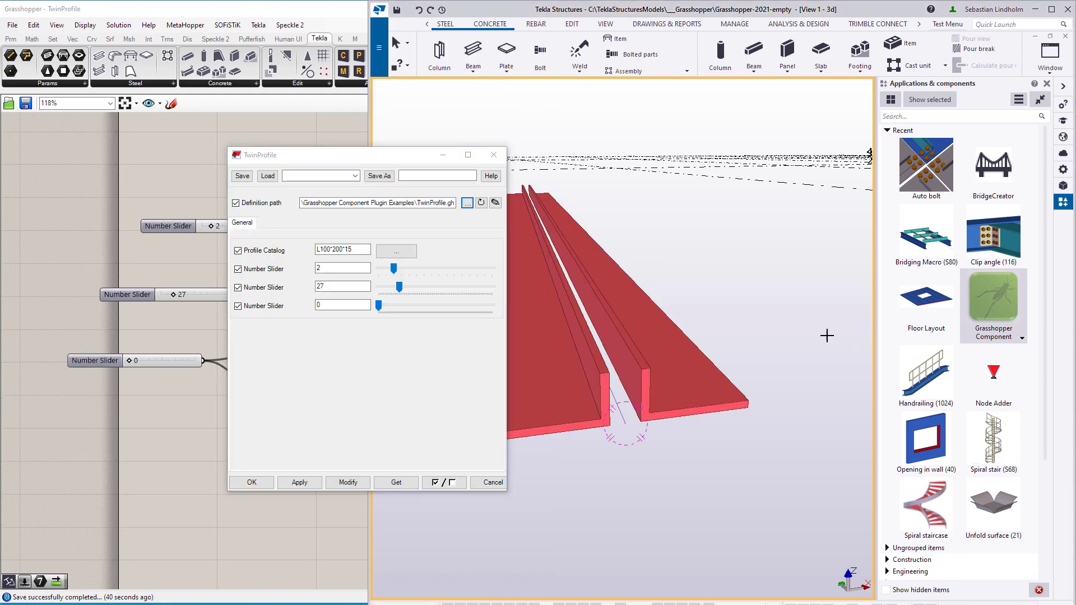
pyautogui.scroll(-4, 785, 338)
pyautogui.moveTo(740, 375); pyautogui.dragTo(511, 426, button='middle')
pyautogui.click(586, 438)
pyautogui.click(608, 243)
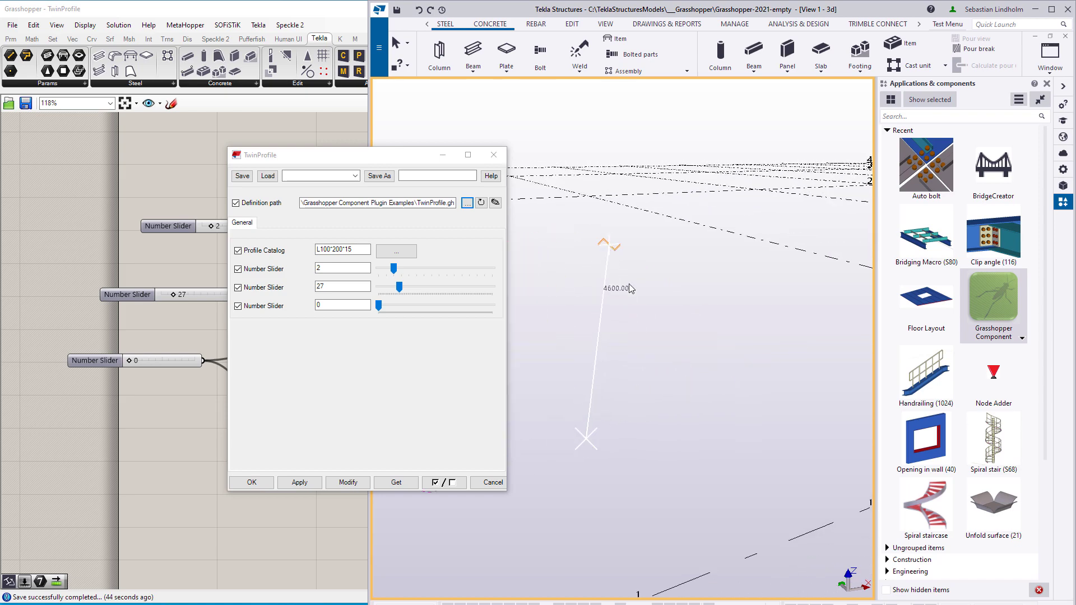
pyautogui.click(729, 434)
pyautogui.click(755, 264)
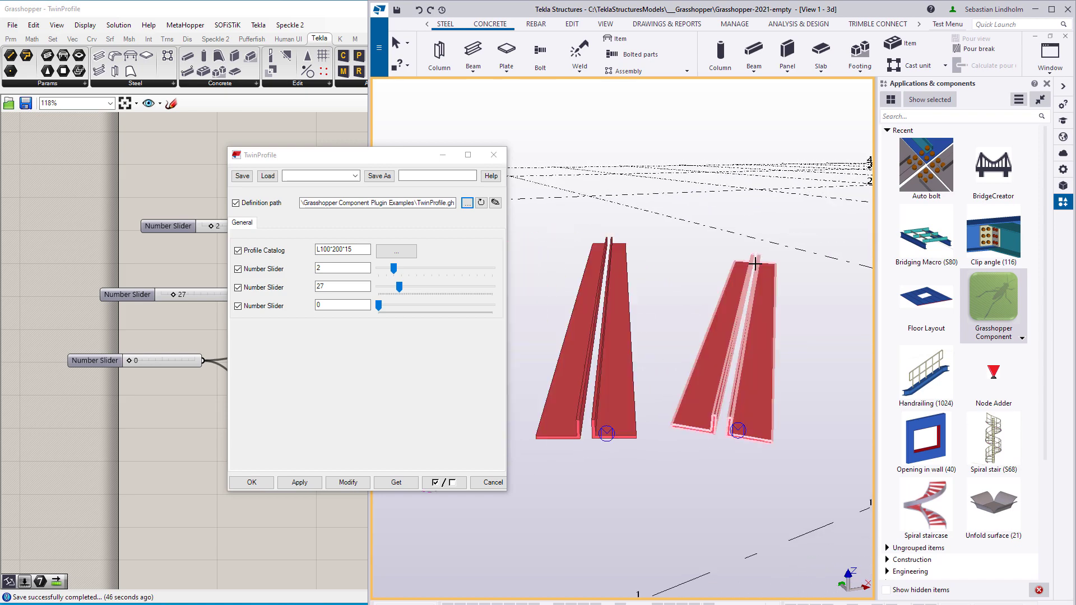
# Select both inserted TwinProfile components and set their second Number Slider, the plane offset, to 44
pyautogui.click(746, 312)
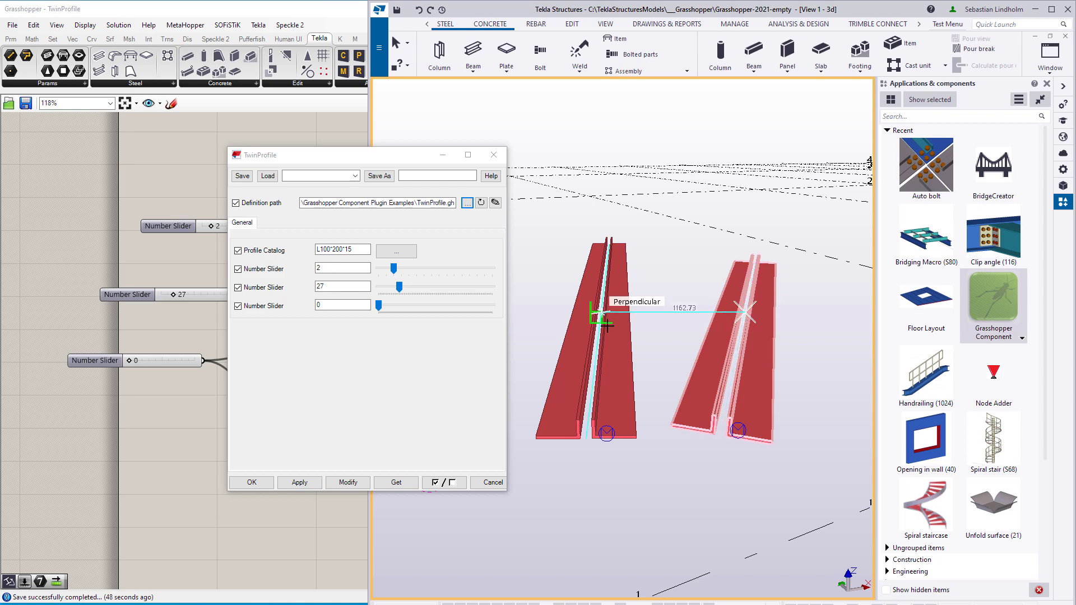
pyautogui.click(611, 328)
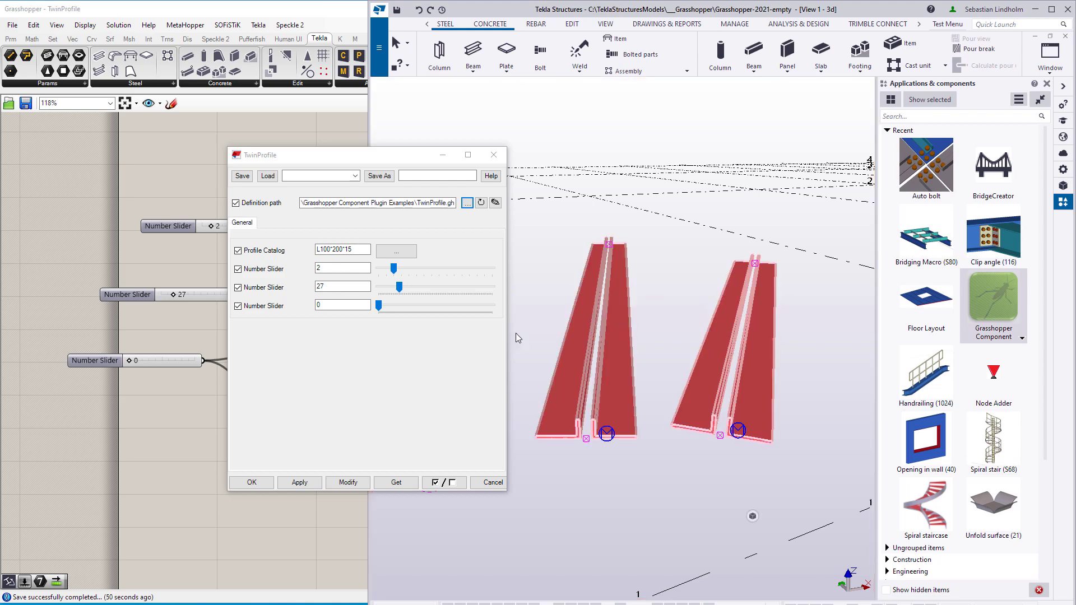
pyautogui.moveTo(399, 287); pyautogui.dragTo(362, 317)
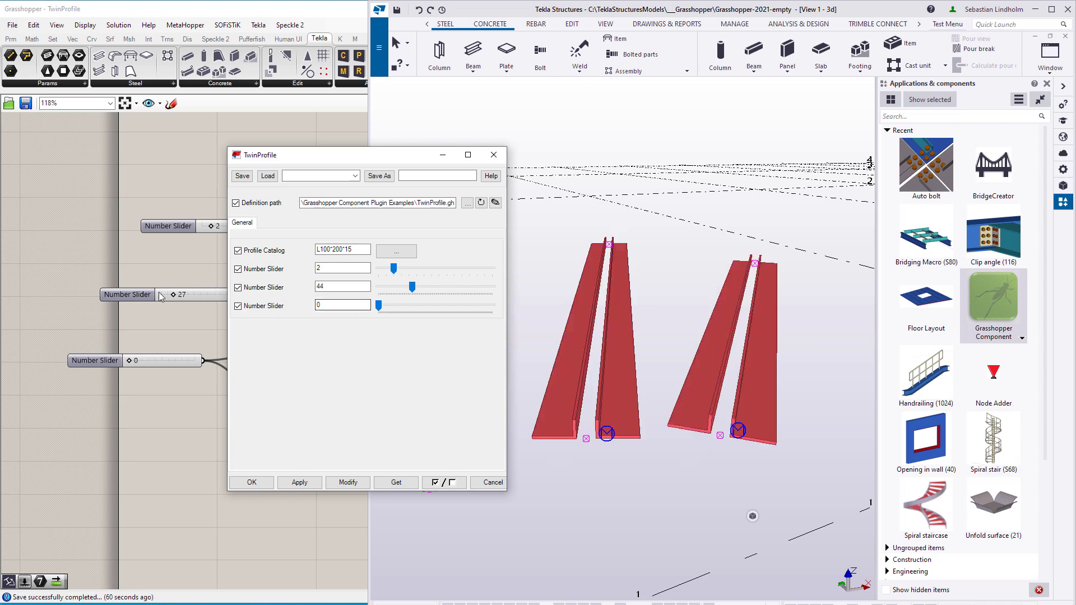
# Switch to Grasshopper and rename the Number Slider feeding the Beams' Attributes inputs as Class
pyautogui.click(196, 267)
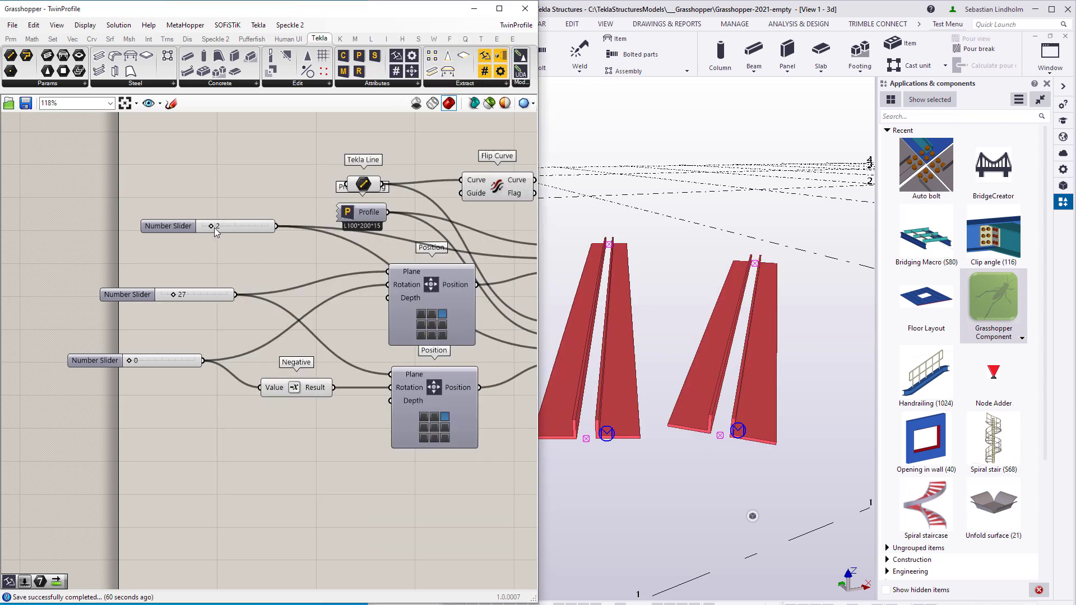
pyautogui.rightClick(175, 232)
pyautogui.moveTo(239, 234); pyautogui.dragTo(120, 231)
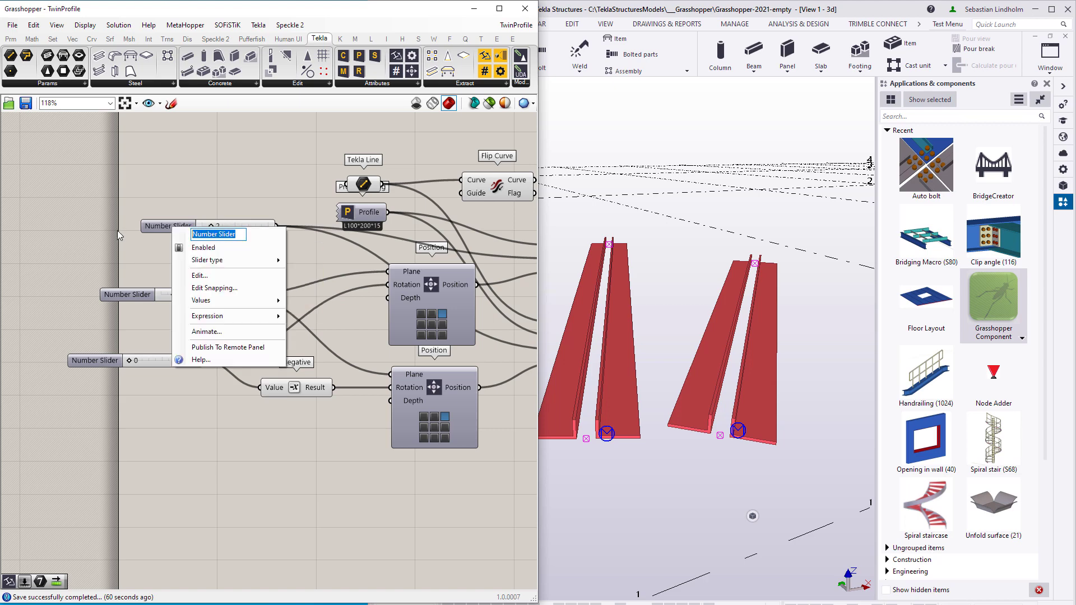
pyautogui.write('Class')
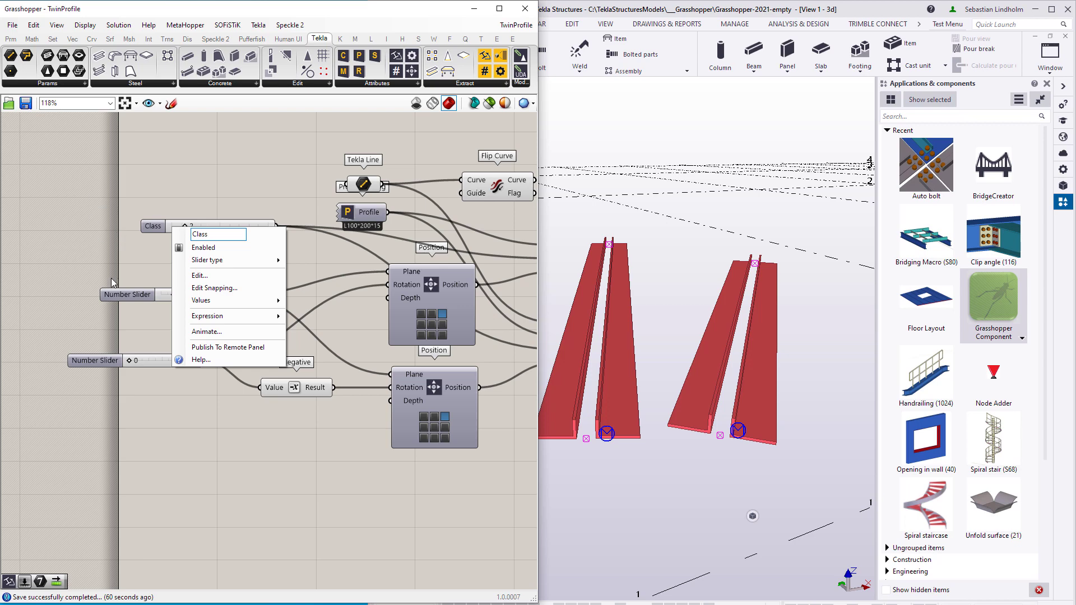
# Rename the slider with value 27 as Gap and the remaining unnamed slider below it as Rotation
pyautogui.rightClick(139, 296)
pyautogui.moveTo(210, 300); pyautogui.dragTo(82, 299)
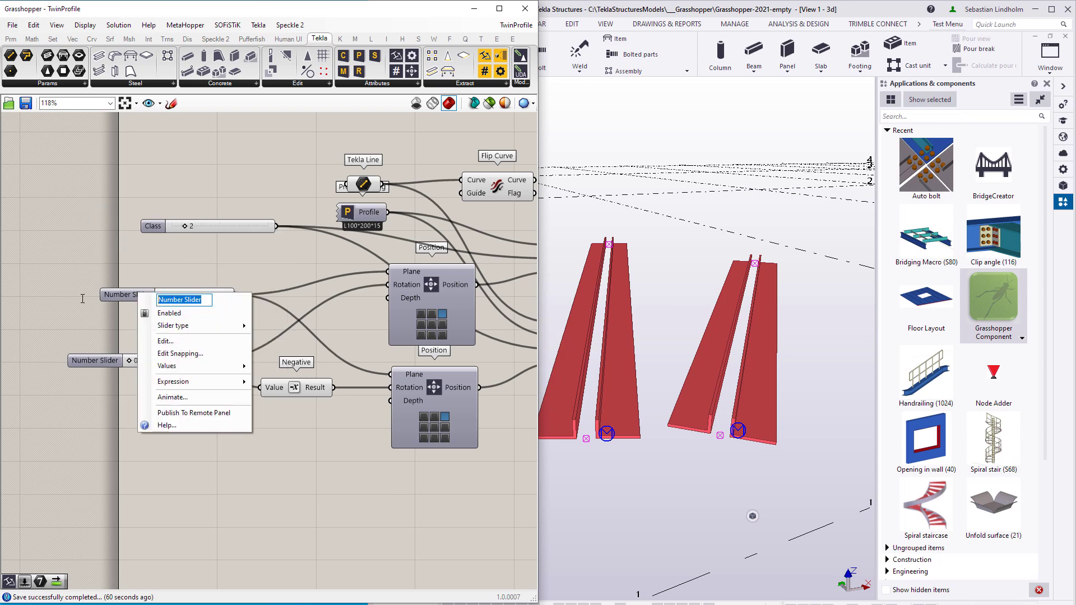
pyautogui.write('Gap')
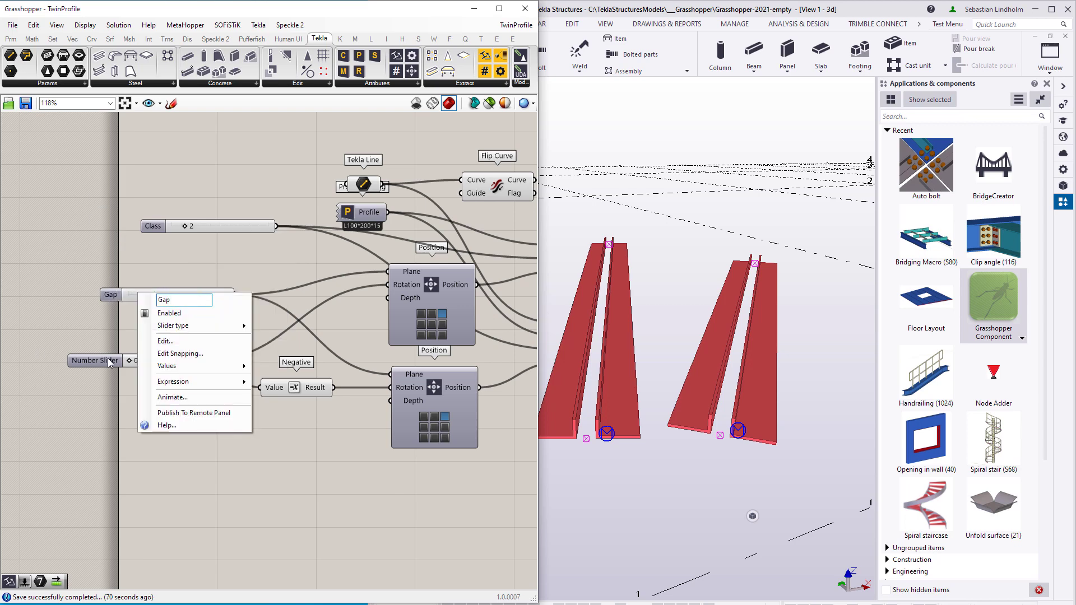
pyautogui.press('Return')
pyautogui.rightClick(108, 364)
pyautogui.write('Rotation')
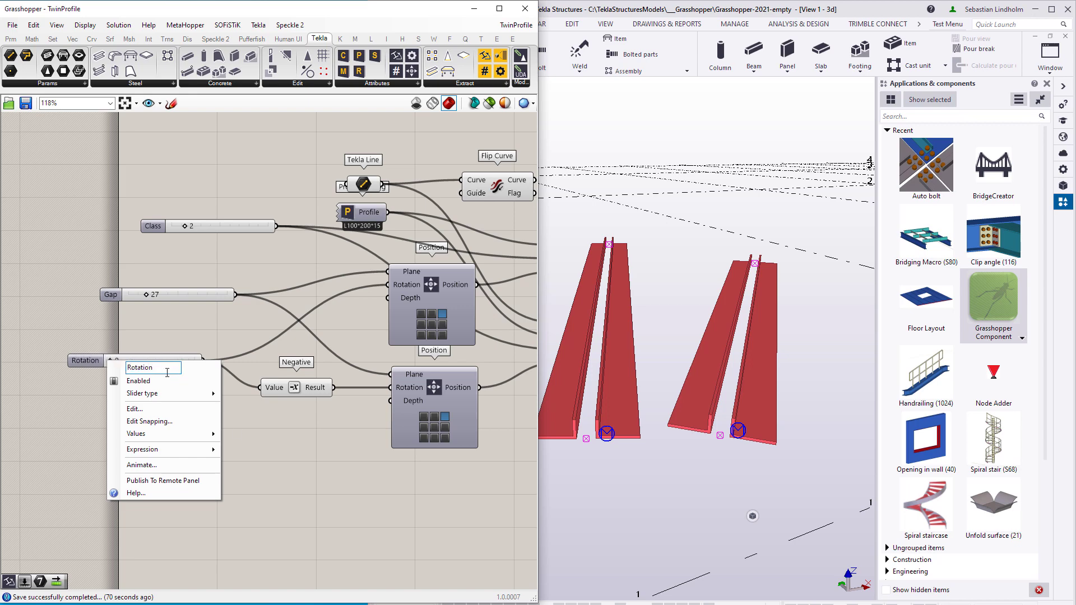
pyautogui.press('Return')
# Save the definition, switch to Tekla Structures and reload it in the TwinProfile dialog
pyautogui.hotkey('ctrl', 's')
pyautogui.click(695, 271)
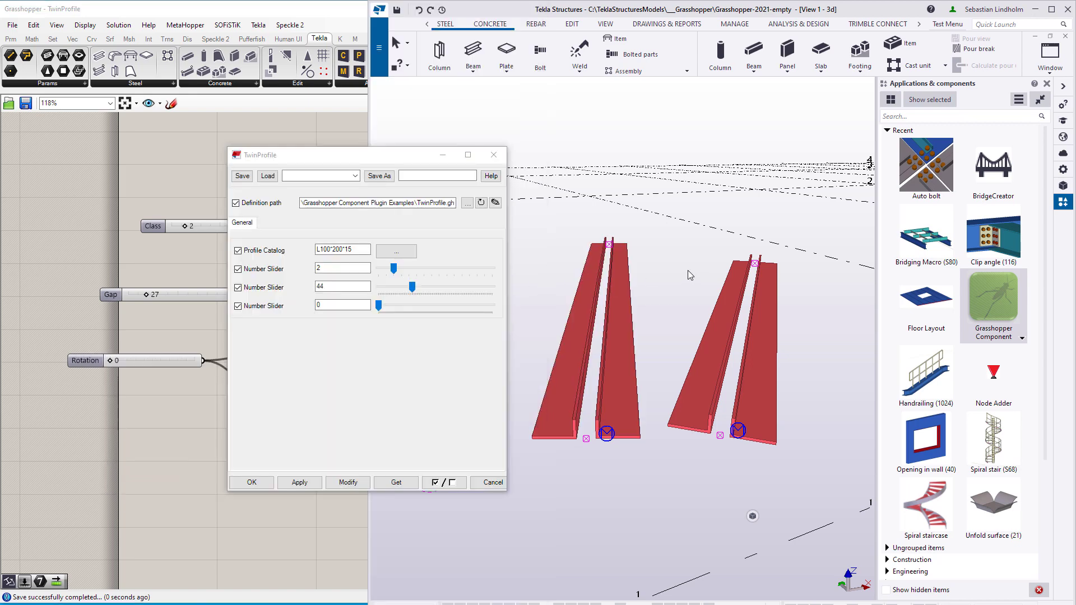
pyautogui.click(481, 204)
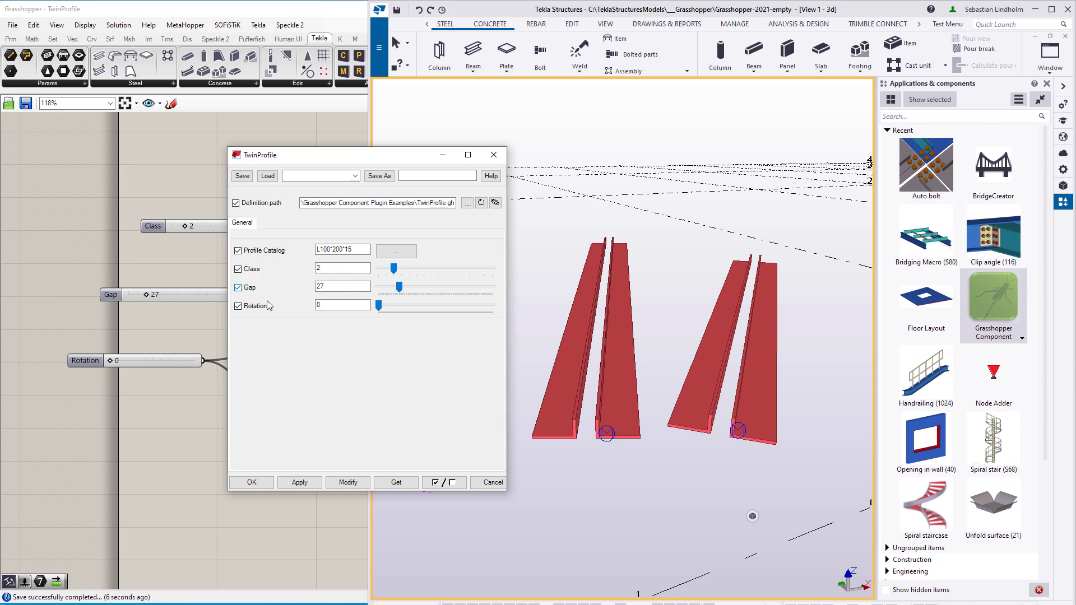
# Switch to Grasshopper, add a number slider with a minimum of 0 below the Rotation slider and name it Cambering
pyautogui.click(205, 320)
pyautogui.moveTo(358, 323); pyautogui.dragTo(317, 207, button='right')
pyautogui.doubleClick(182, 373)
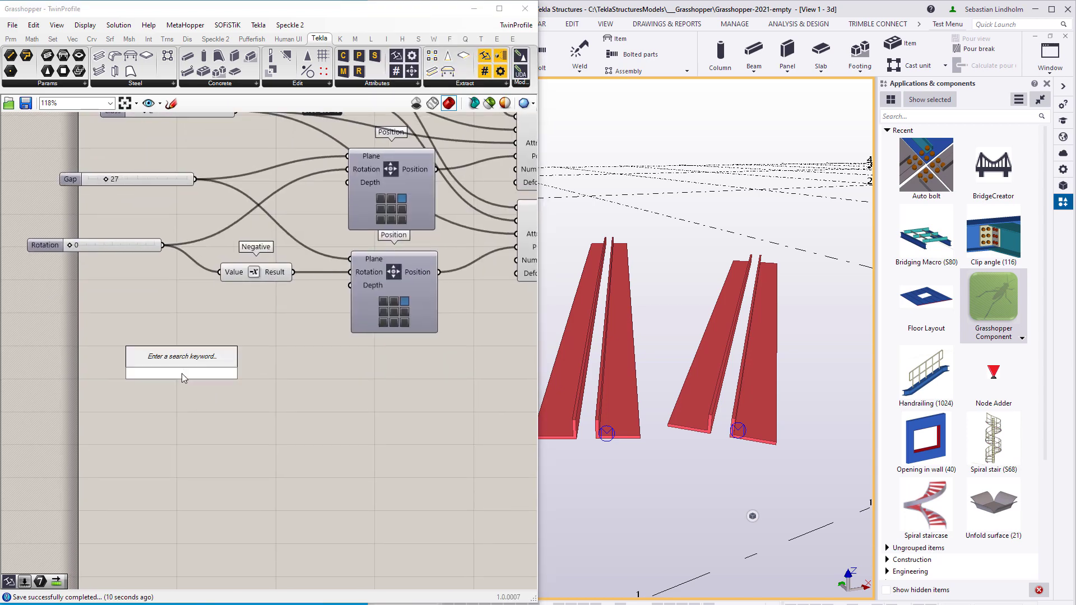
pyautogui.write('0<')
pyautogui.write('1000')
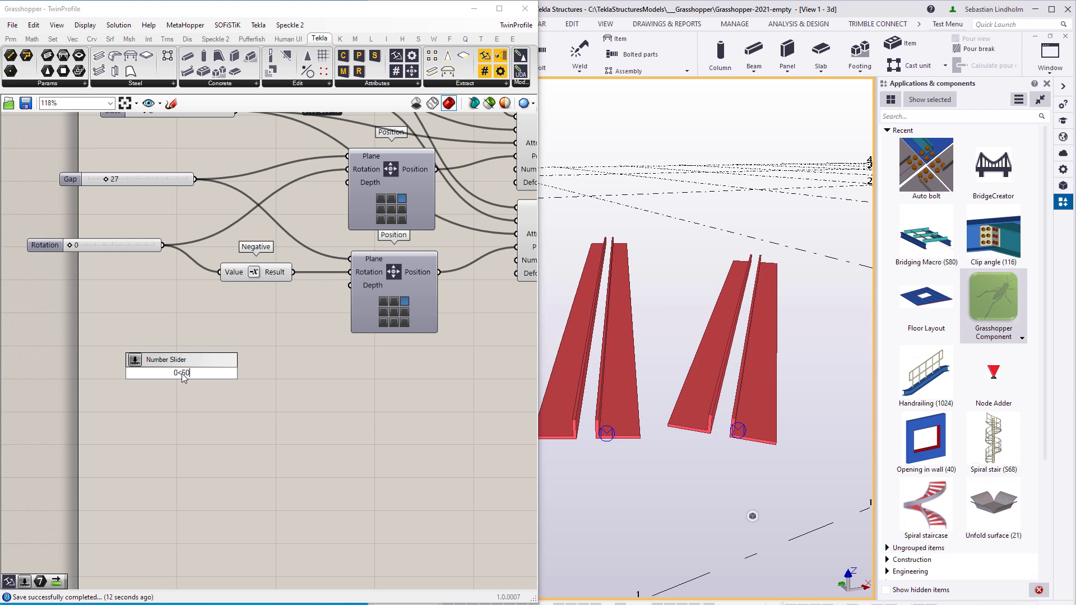
pyautogui.press('Return')
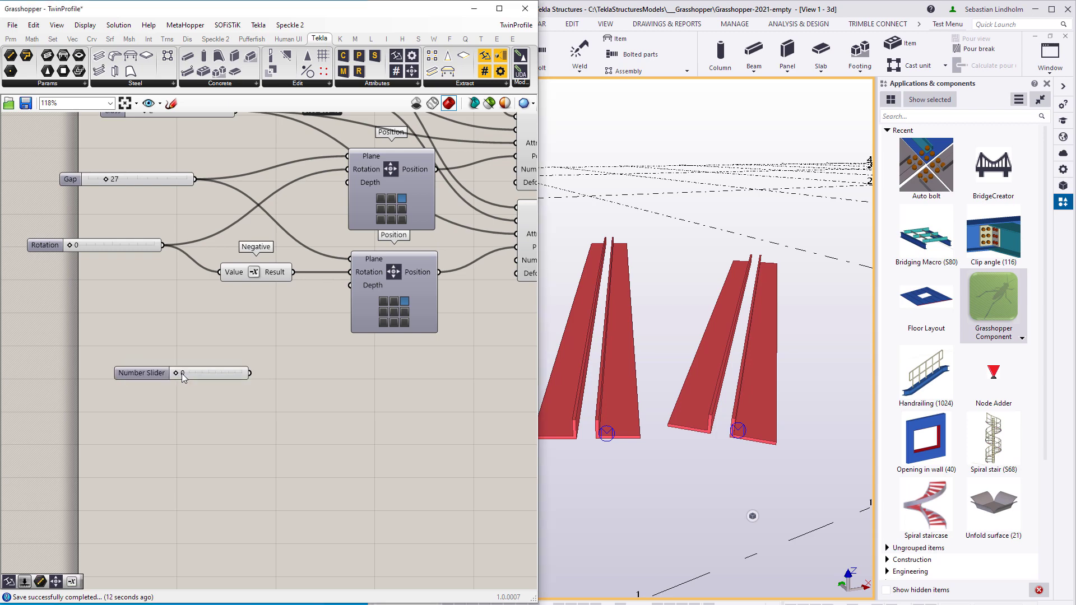
pyautogui.rightClick(153, 374)
pyautogui.hotkey('ctrl', 'a')
pyautogui.write('Cambering')
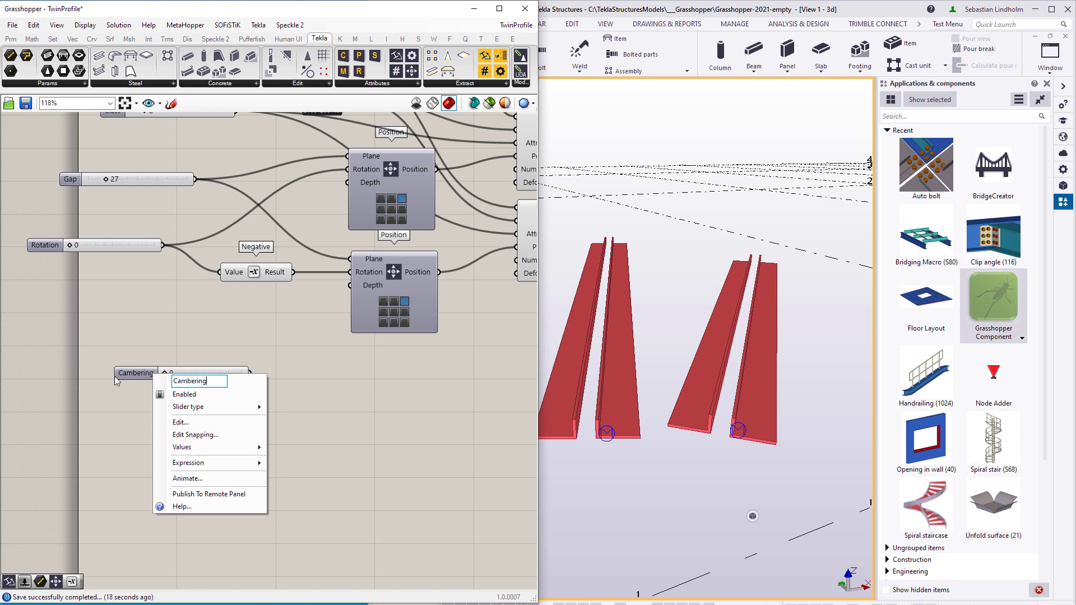
pyautogui.press('Return')
# Add a Deforming Attributes component beside the Cambering slider
pyautogui.moveTo(378, 425); pyautogui.dragTo(316, 404, button='right')
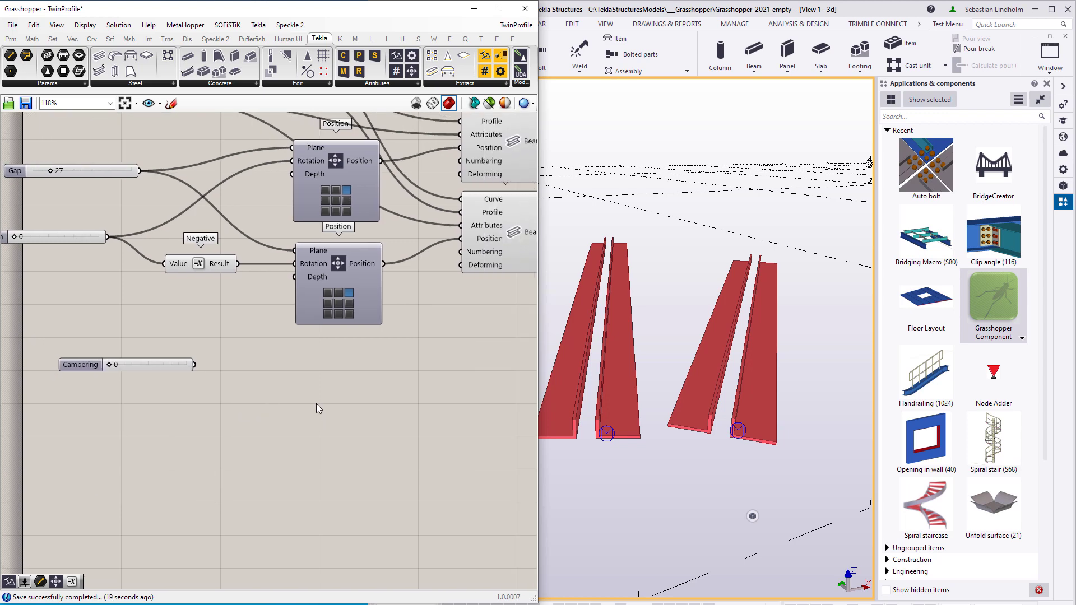
pyautogui.doubleClick(289, 389)
pyautogui.write('de')
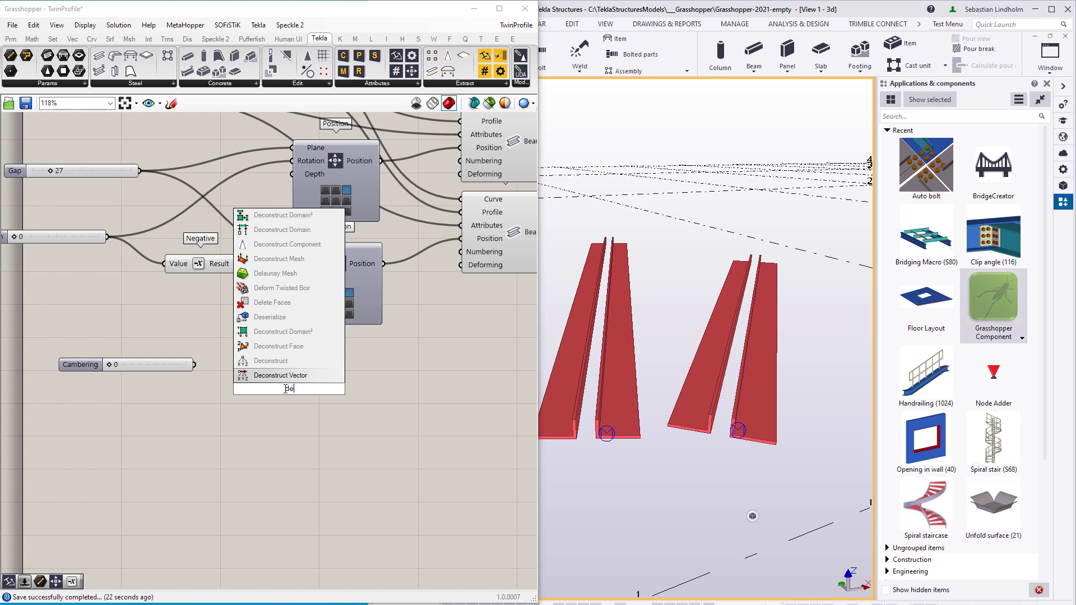
pyautogui.write('f')
pyautogui.click(285, 378)
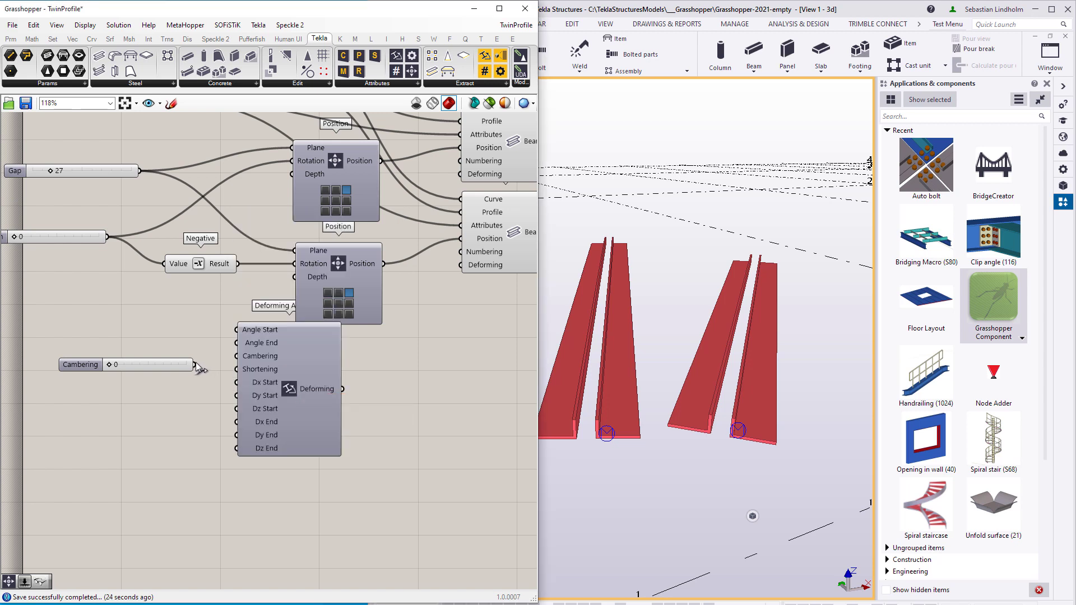
# Connect the Cambering slider to the Cambering input and the Deforming output to the Deforming inputs of both Beam components
pyautogui.moveTo(234, 362); pyautogui.dragTo(236, 357)
pyautogui.moveTo(343, 391); pyautogui.dragTo(460, 265)
pyautogui.moveTo(343, 389); pyautogui.dragTo(457, 174)
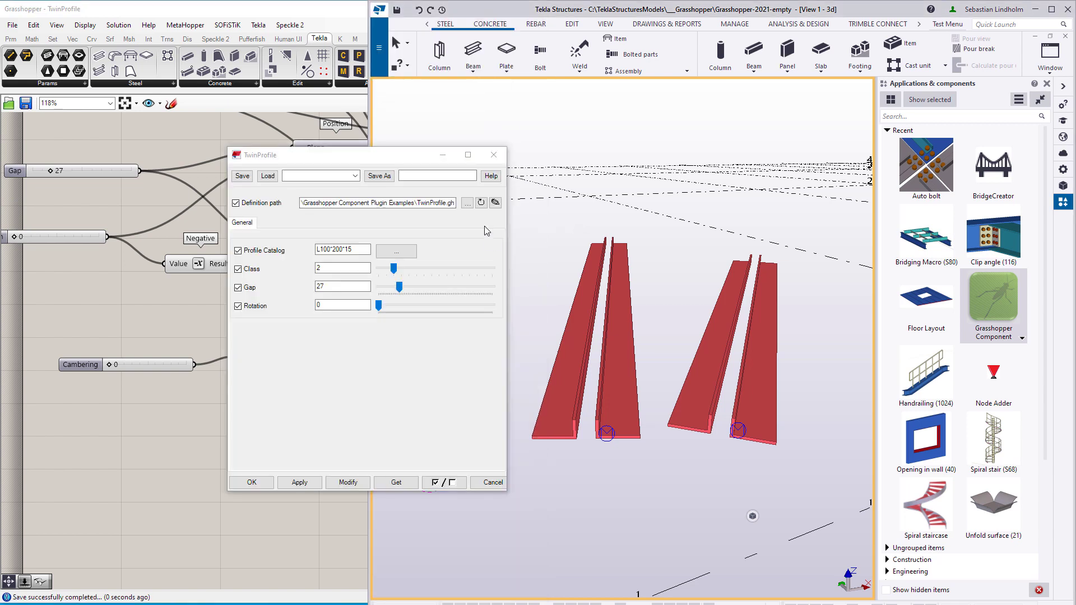
# Reload the definition in the Tekla dialog and set Cambering to 567 for both TwinProfile components
pyautogui.click(480, 203)
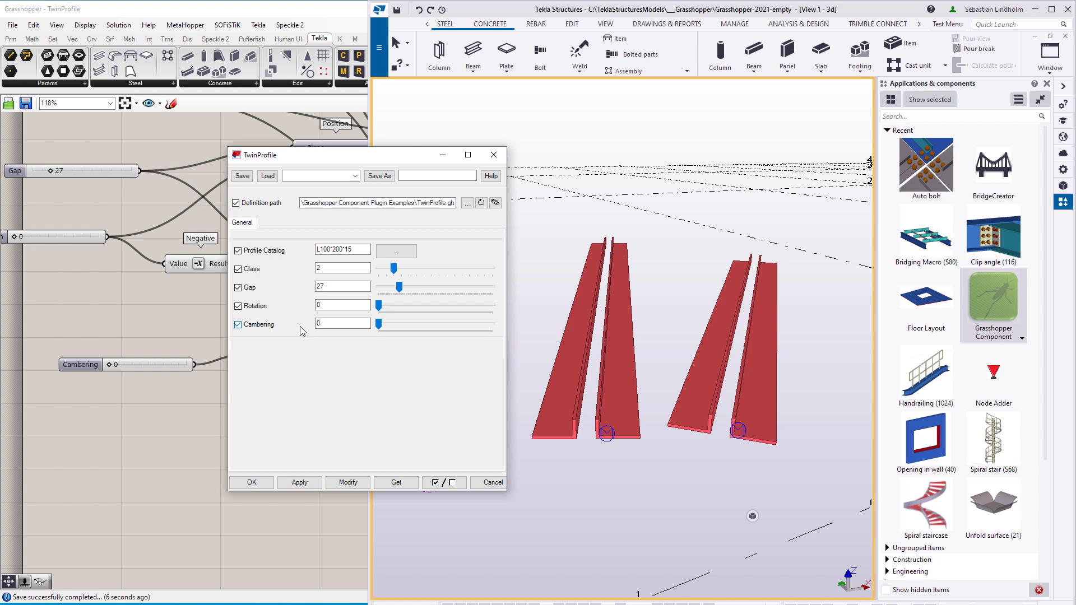
pyautogui.doubleClick(606, 368)
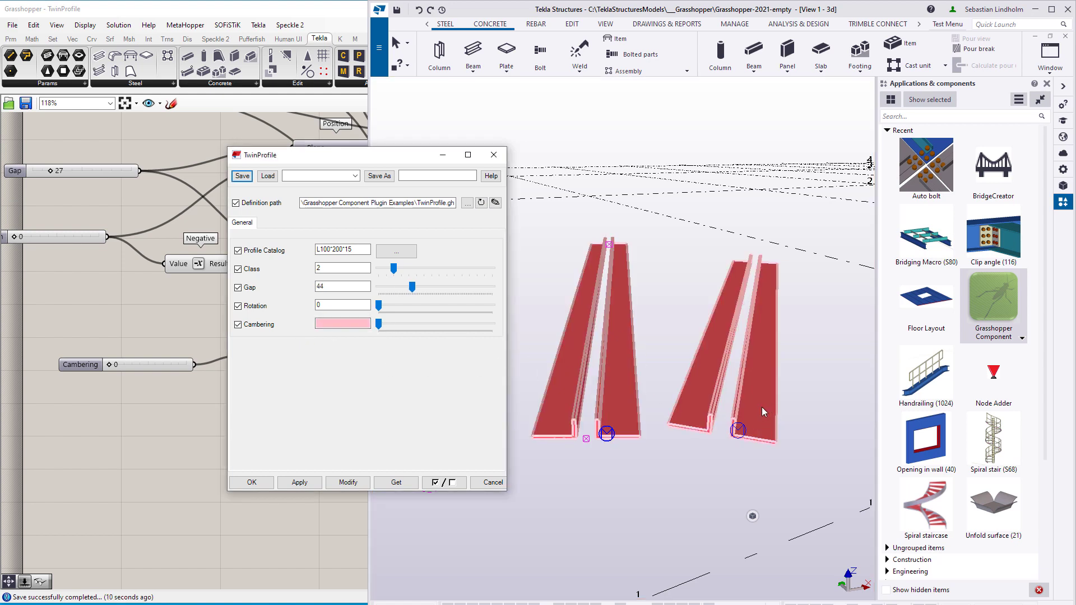
pyautogui.moveTo(379, 324); pyautogui.dragTo(401, 334)
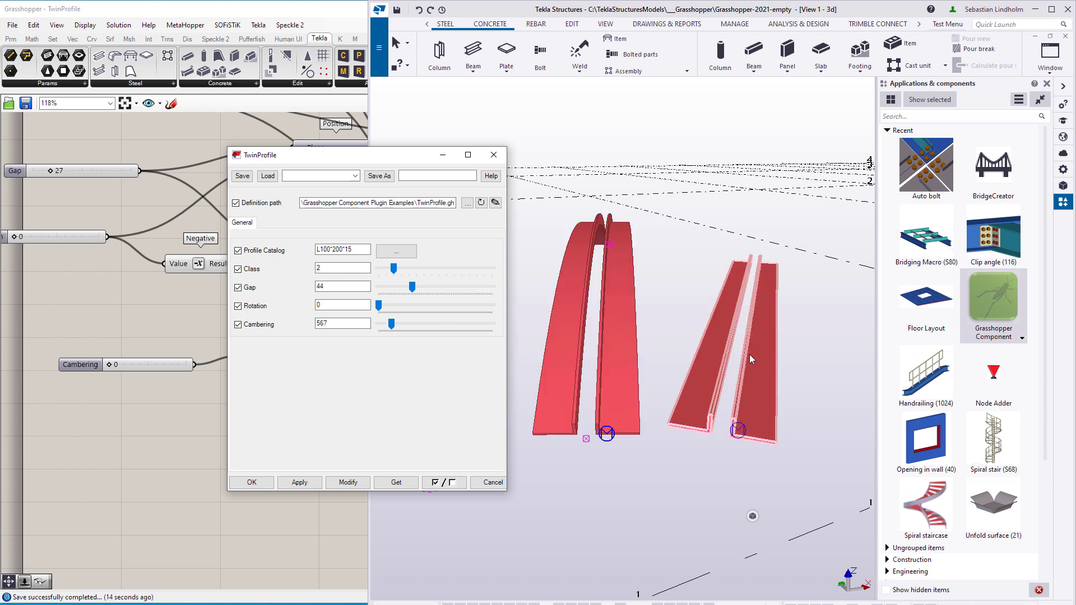
pyautogui.click(725, 347)
pyautogui.moveTo(391, 324)
pyautogui.mouseDown()
pyautogui.moveTo(412, 325)
pyautogui.moveTo(391, 324)
pyautogui.mouseUp()
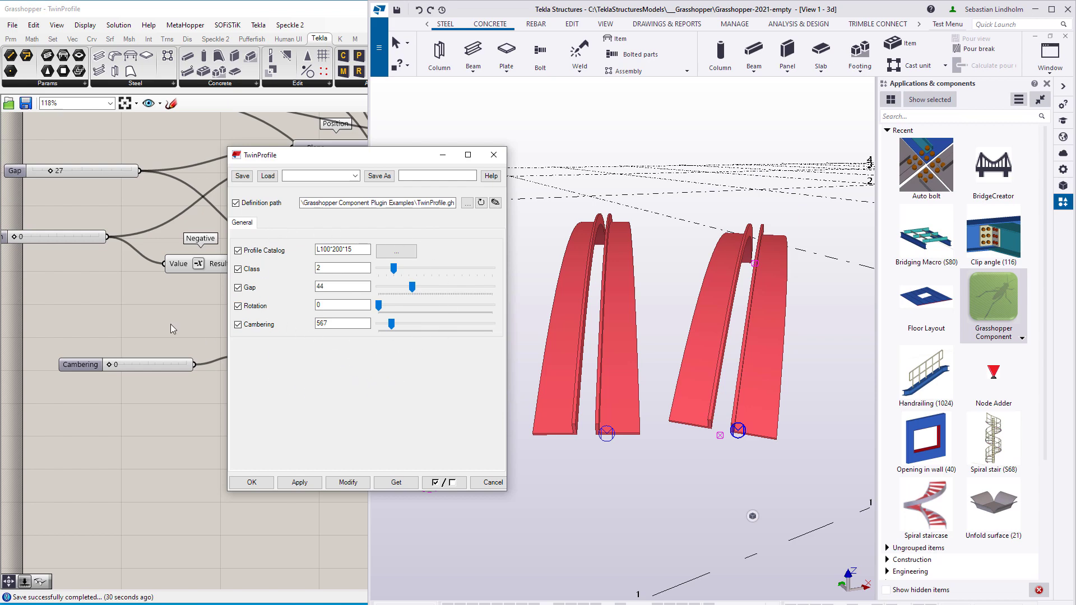
# Switch to Grasshopper, group the Class, Gap and Rotation sliders with the Profile Catalog, and move the Profile Catalog above the Class slider
pyautogui.click(121, 288)
pyautogui.moveTo(177, 274); pyautogui.dragTo(288, 408, button='right')
pyautogui.moveTo(255, 308); pyautogui.dragTo(315, 304, button='right')
pyautogui.moveTo(319, 415); pyautogui.dragTo(184, 219)
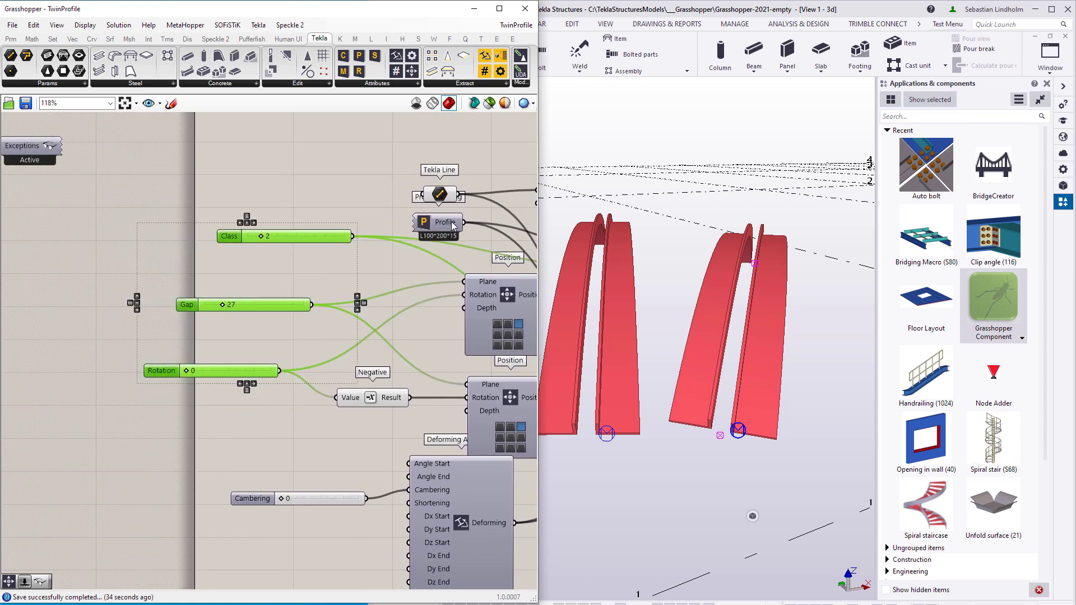
pyautogui.keyDown('shift'); pyautogui.click(454, 225); pyautogui.keyUp('shift')
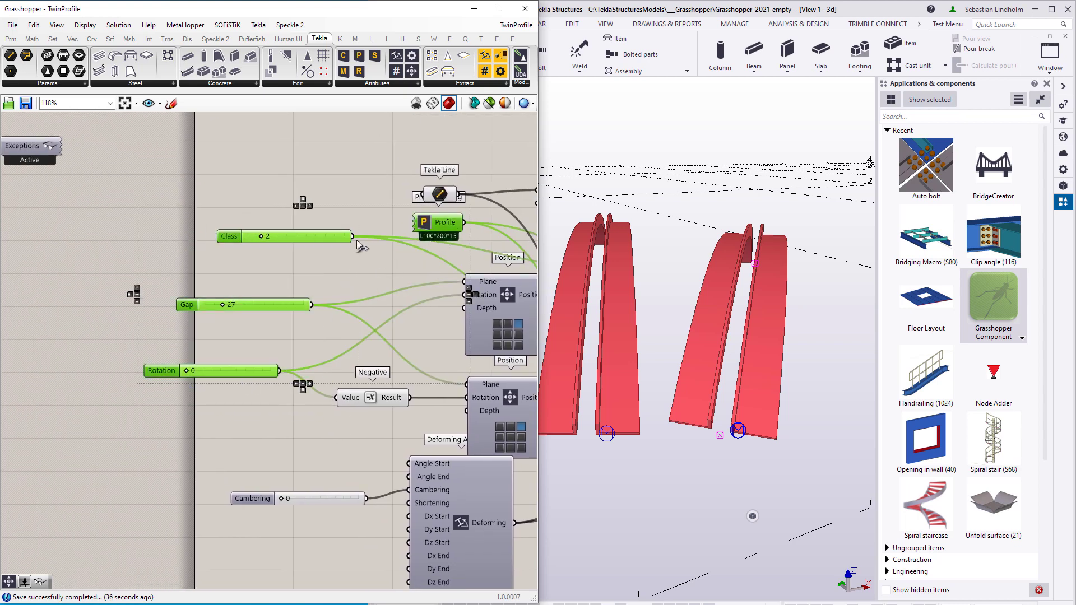
pyautogui.hotkey('ctrl', 'g')
pyautogui.moveTo(438, 222); pyautogui.dragTo(186, 206)
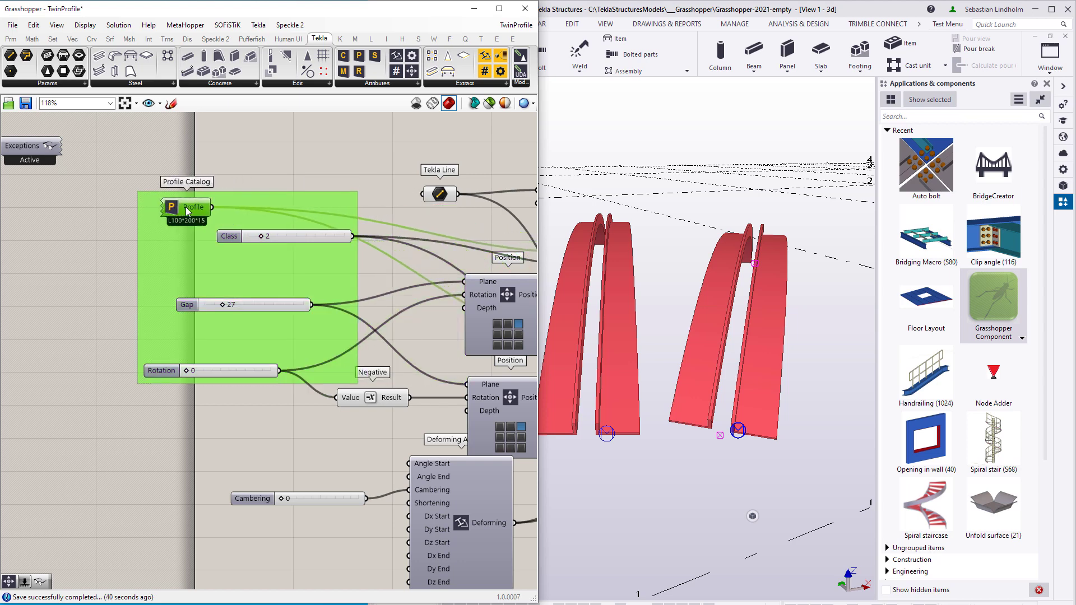
# Name the new group around the profile and sliders g:Attributes
pyautogui.rightClick(267, 200)
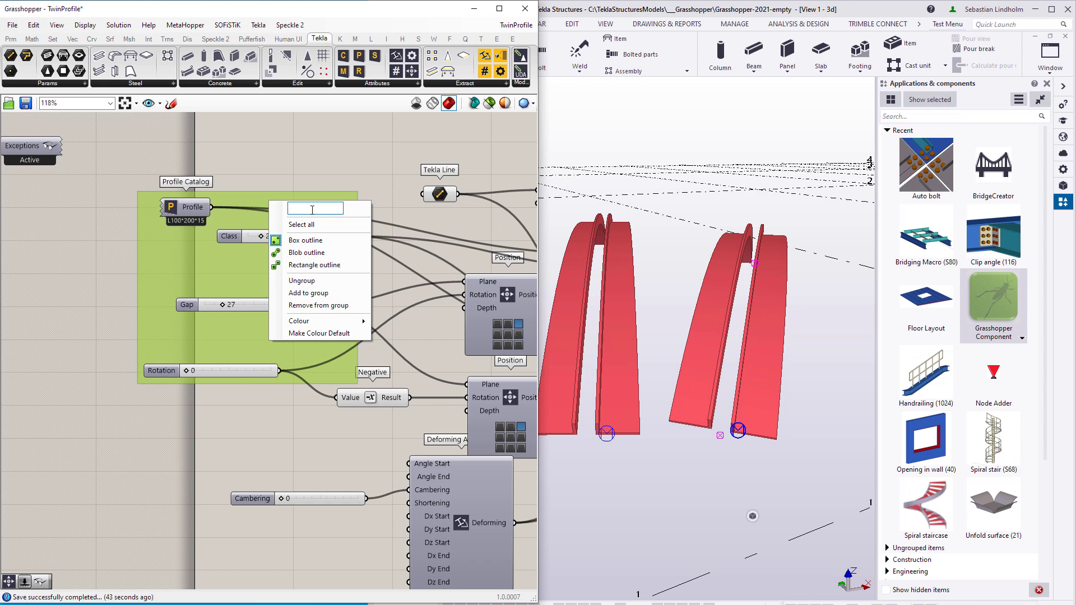
pyautogui.write('g:Attributes')
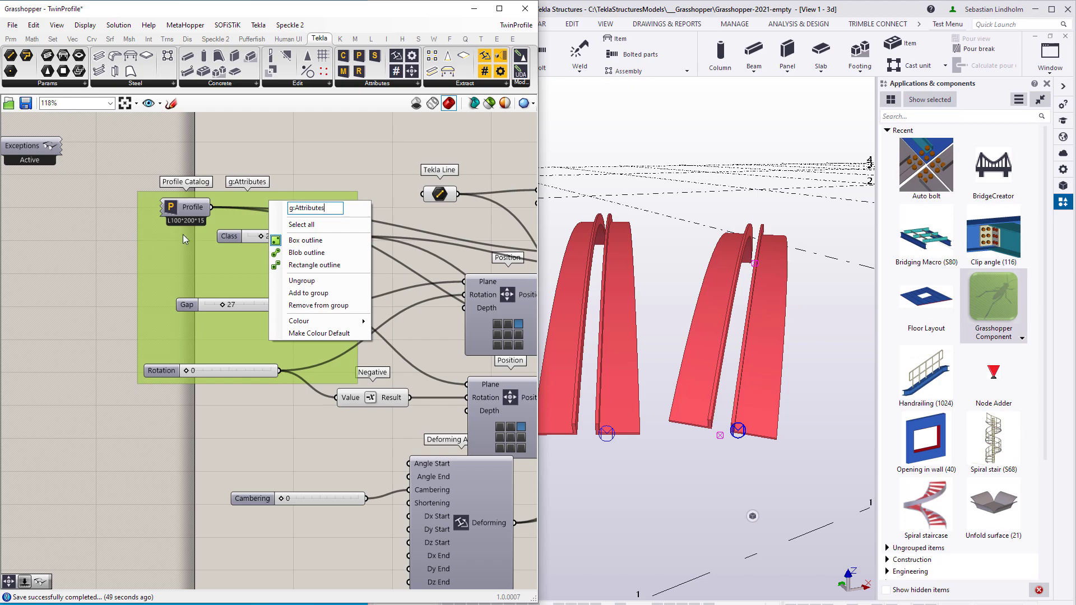
# Put the Cambering slider in its own group and name that group g:Deformation
pyautogui.click(250, 462)
pyautogui.moveTo(289, 464); pyautogui.dragTo(277, 386, button='right')
pyautogui.click(256, 420)
pyautogui.hotkey('ctrl', 'g')
pyautogui.scroll(2, 267, 412)
pyautogui.rightClick(267, 413)
pyautogui.write('g:Deformation')
pyautogui.press('Return')
pyautogui.click(305, 348)
pyautogui.scroll(-3, 371, 335)
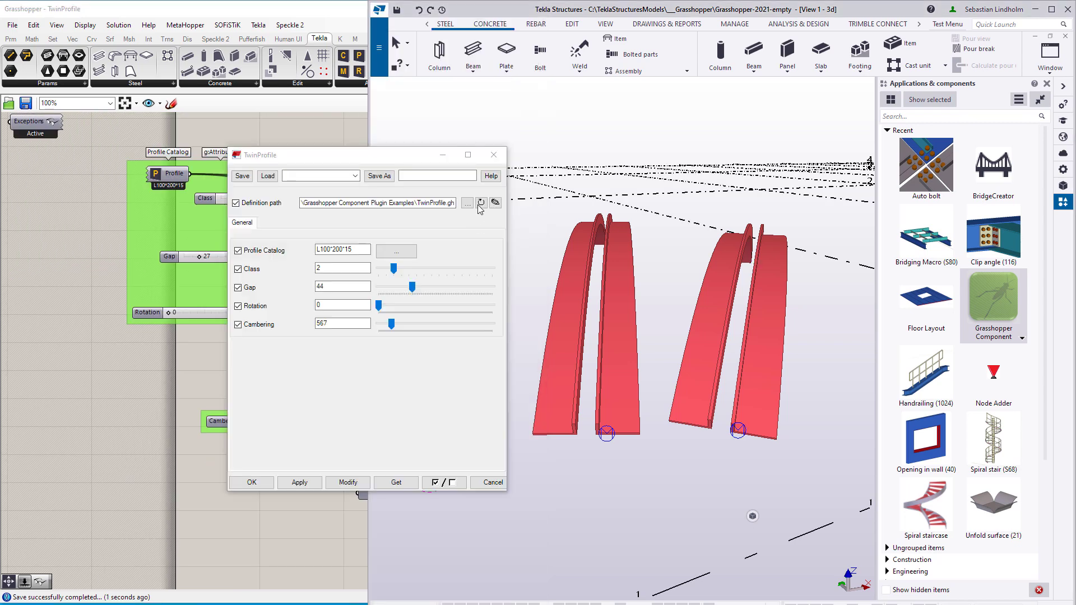
# Reload the grouped definition in the Tekla TwinProfile dialog and return to Grasshopper
pyautogui.click(480, 203)
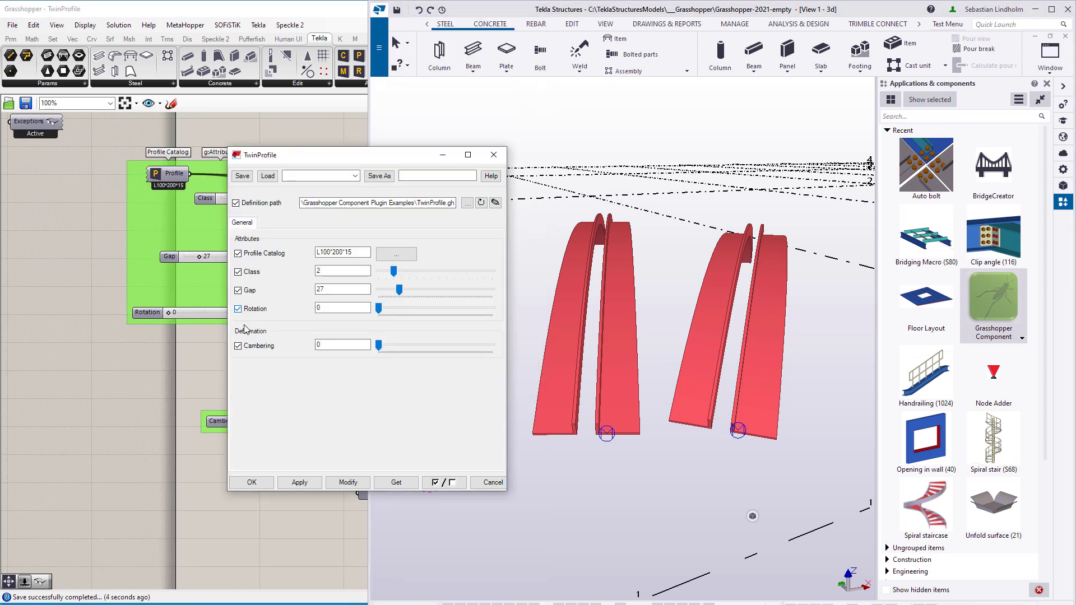
pyautogui.click(180, 355)
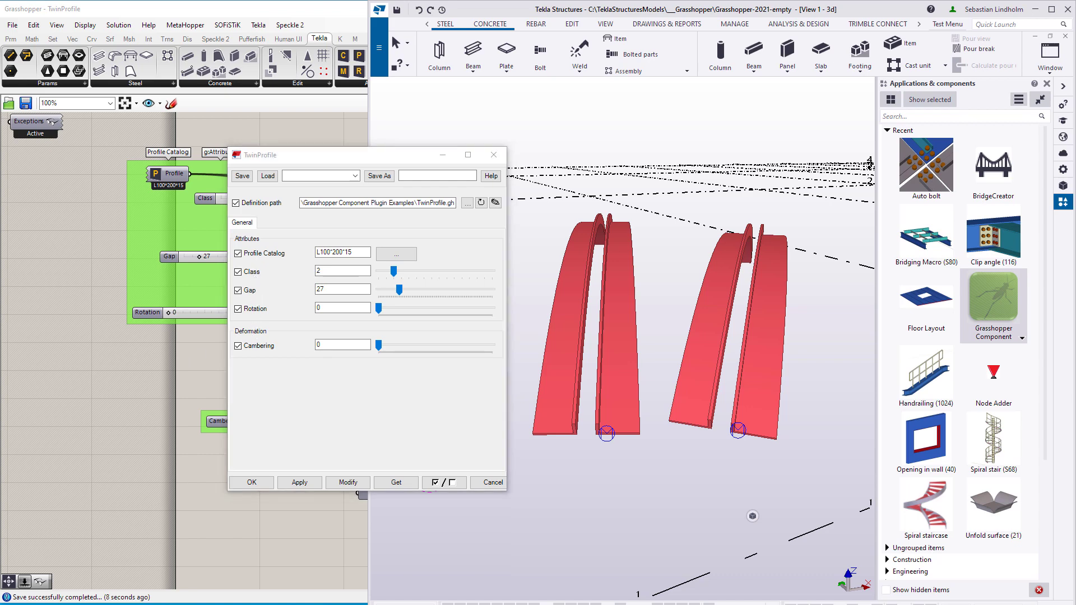